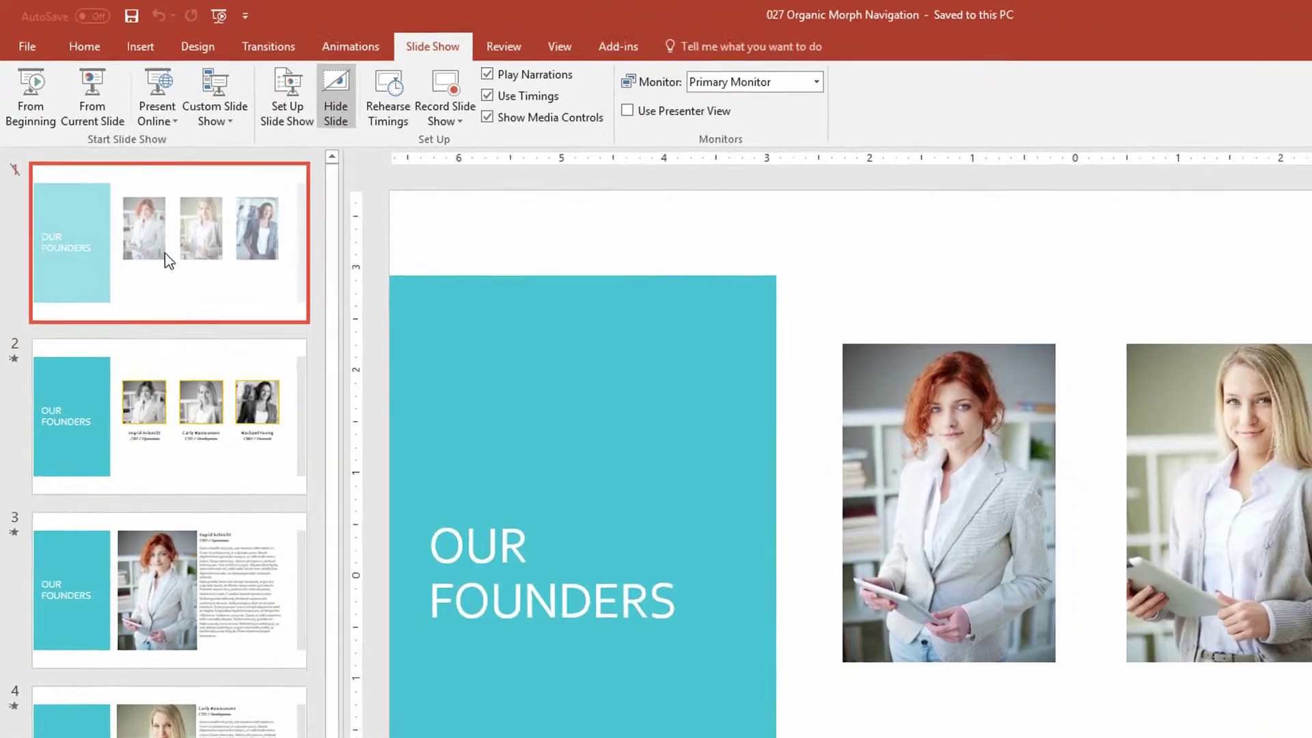
- Duplicate the Our Founders slide, move the copy to the end as slide 6, and unhide it
{"action": "key", "text": "ctrl+d"}
{"action": "left_click_drag", "start_coordinate": [195, 419], "coordinate": [118, 737]}
{"action": "left_click_drag", "start_coordinate": [82, 625], "coordinate": [134, 649]}
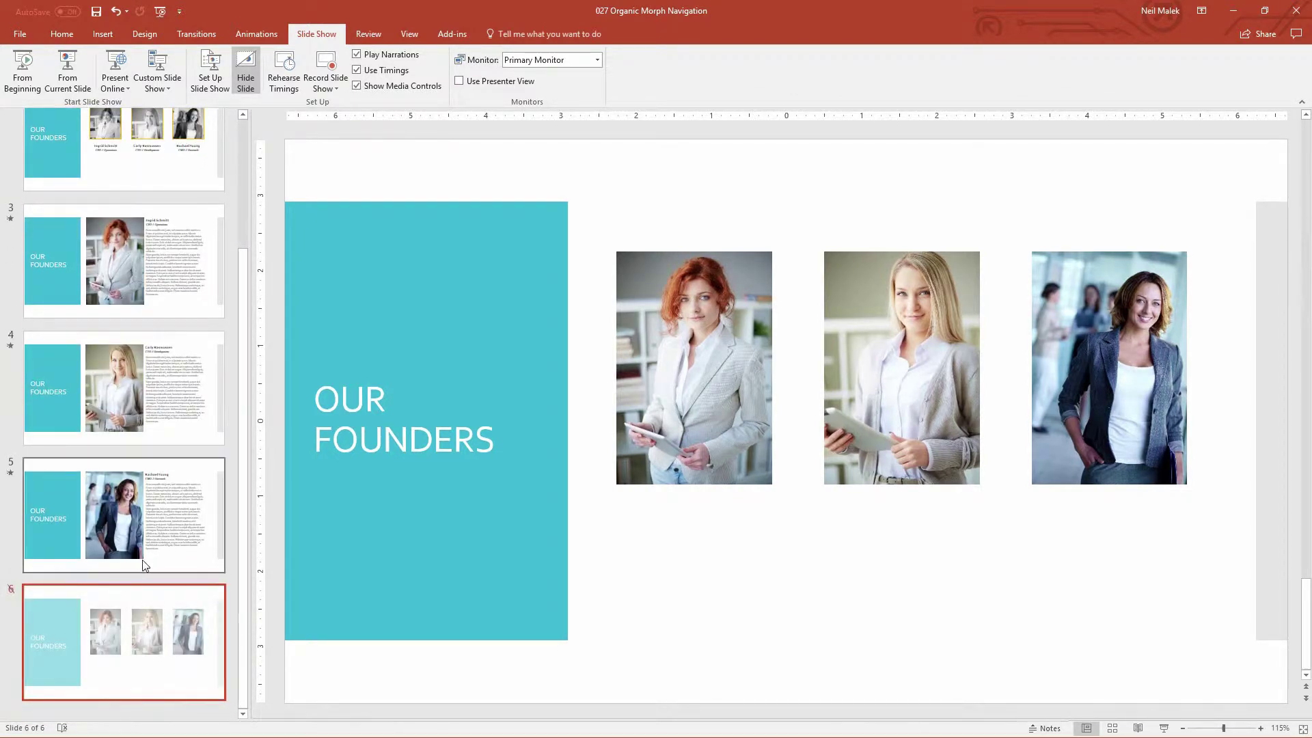
{"action": "left_click", "coordinate": [244, 83]}
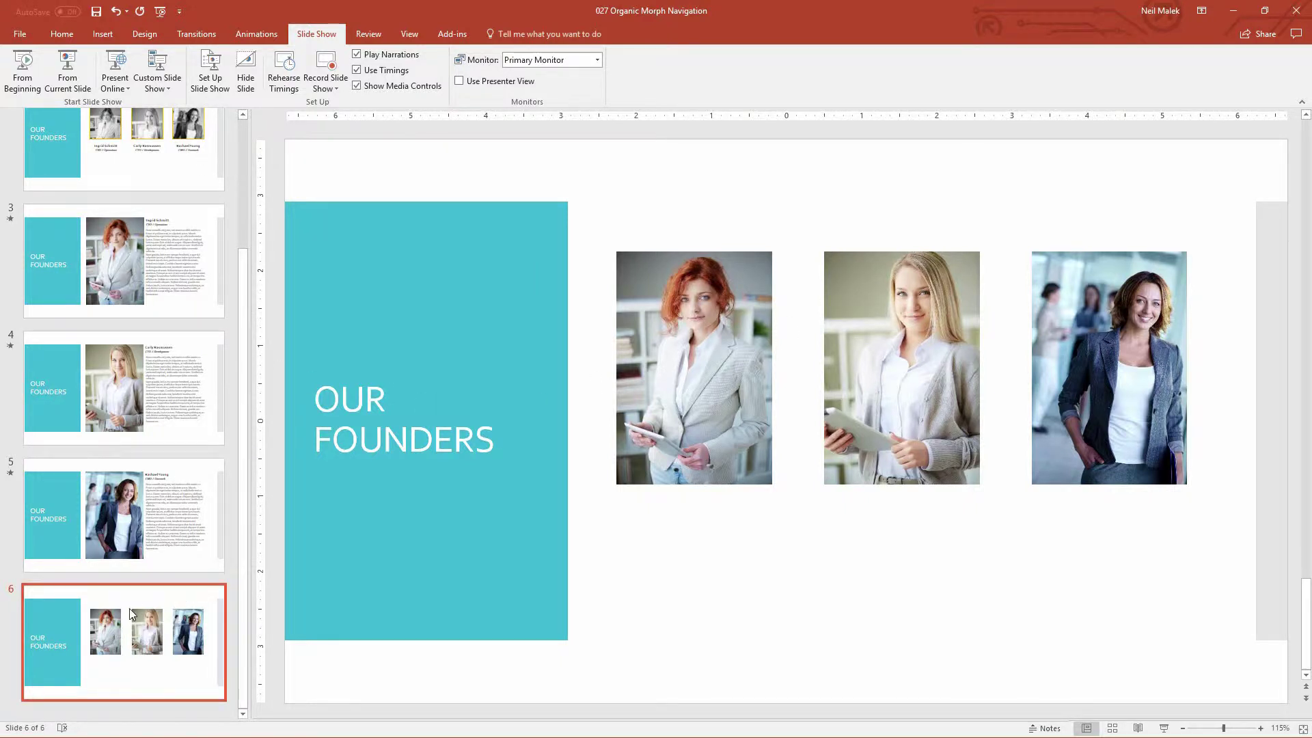
- Duplicate slide 6 so slides 7 to 9 are copies of the Our Founders slide
{"action": "key", "text": "ctrl+d"}
{"action": "key", "text": "ctrl+d"}
{"action": "key", "text": "ctrl+d"}
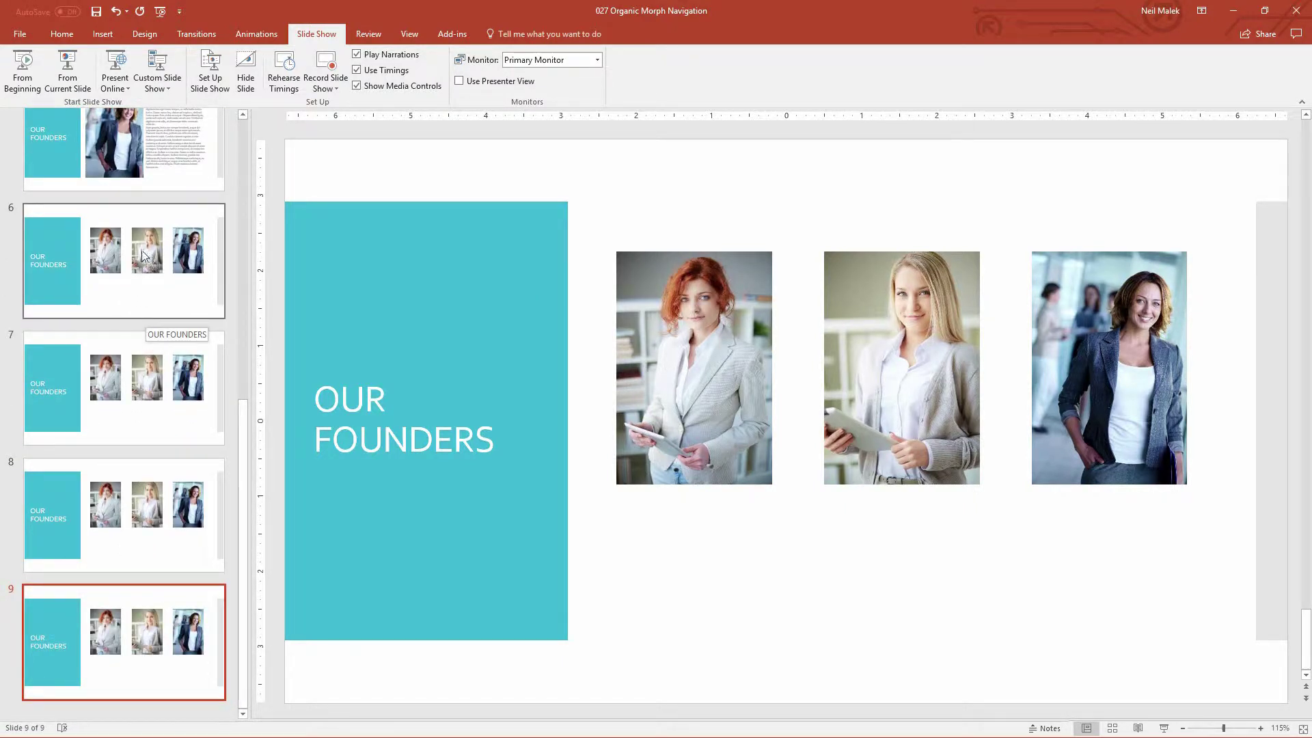
{"action": "left_click", "coordinate": [120, 251]}
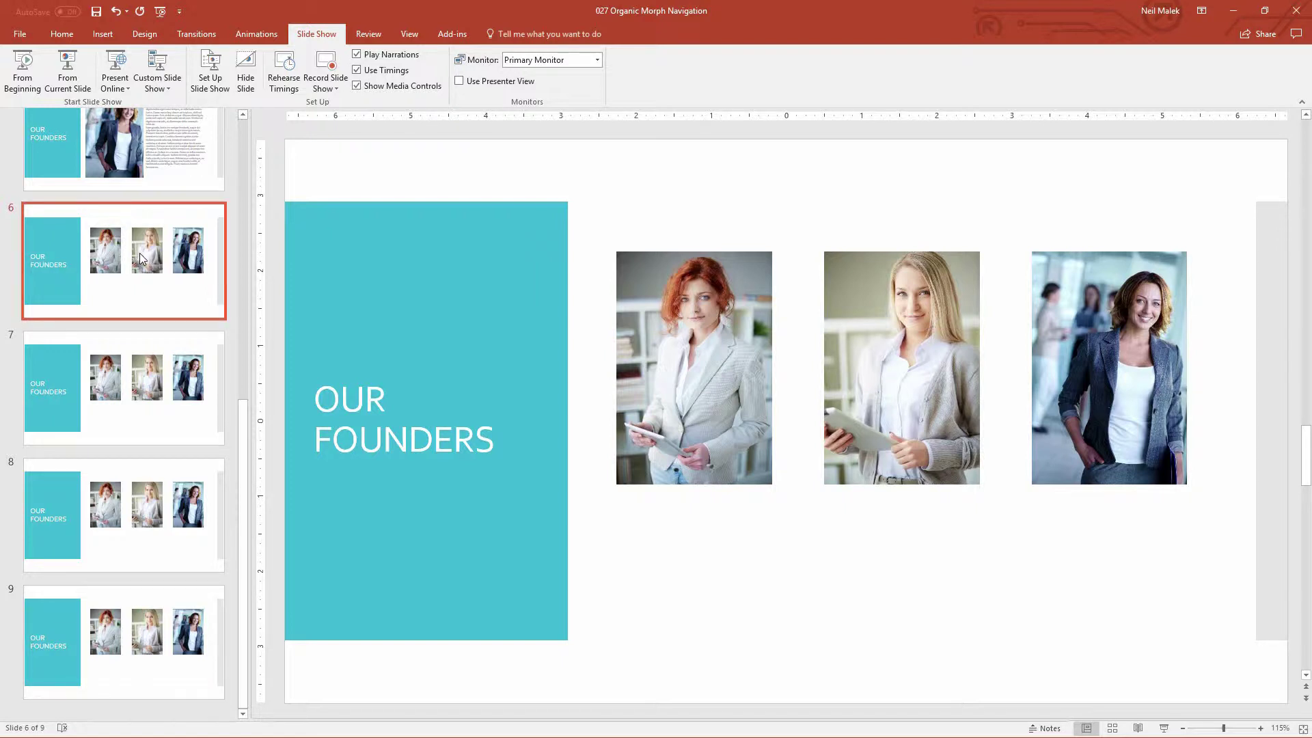
- On slide 7, move the red-haired woman's photo beside the title and enlarge it
{"action": "left_click", "coordinate": [154, 374]}
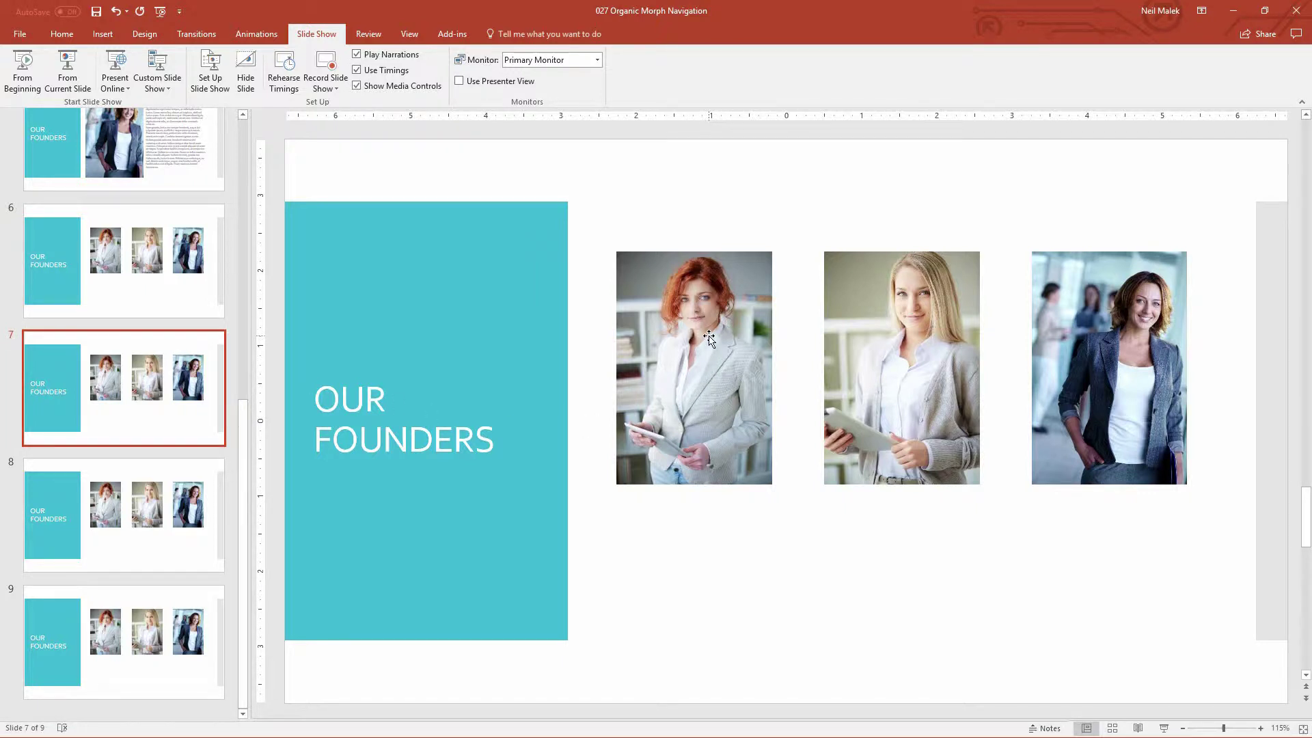
{"action": "left_click_drag", "start_coordinate": [688, 365], "coordinate": [664, 313]}
{"action": "left_click_drag", "start_coordinate": [749, 435], "coordinate": [885, 567]}
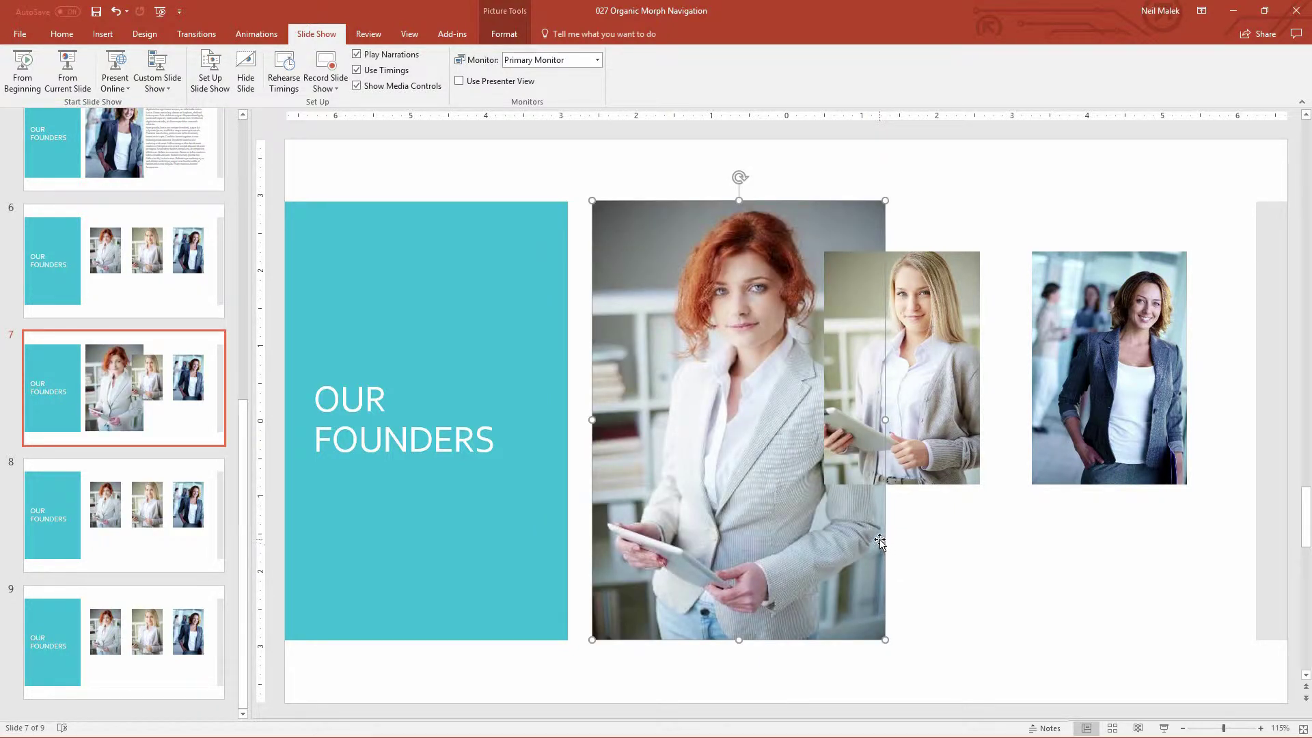
{"action": "left_click", "coordinate": [992, 541]}
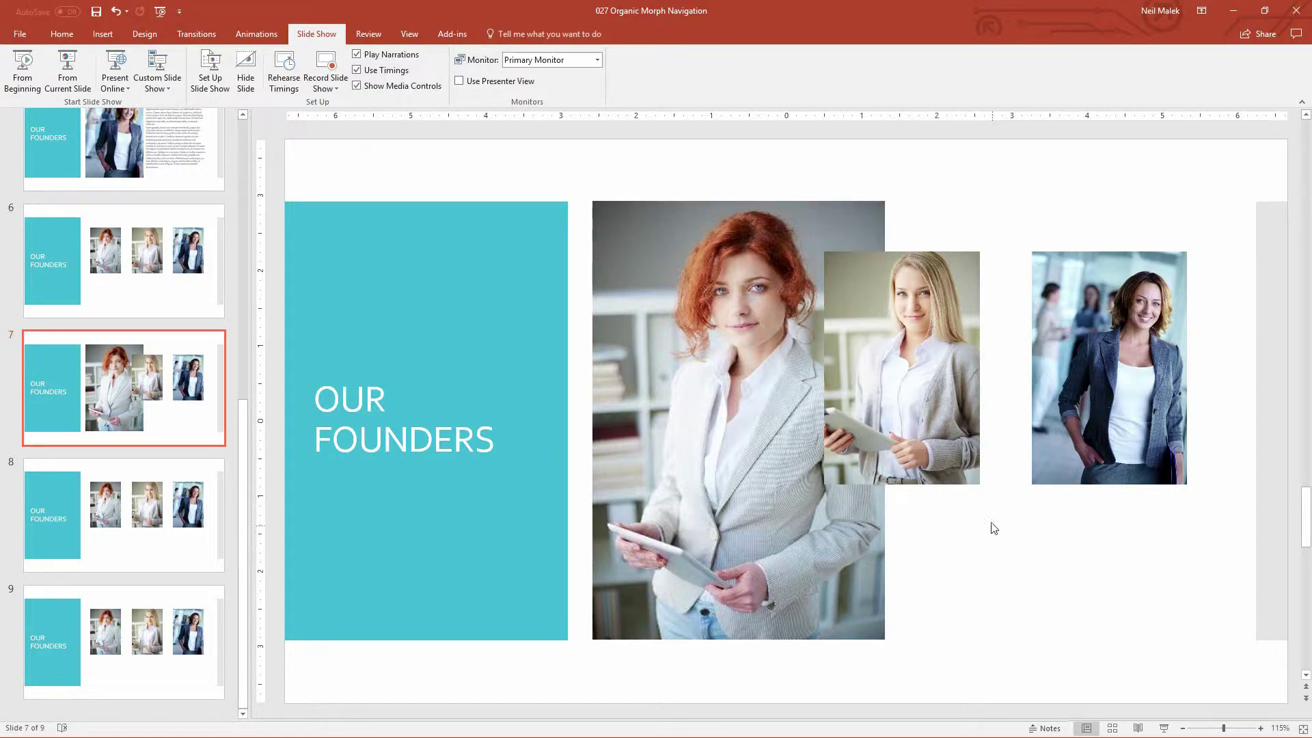
- Move the blonde and dark-haired women's photos below slide 7
{"action": "left_click", "coordinate": [917, 389]}
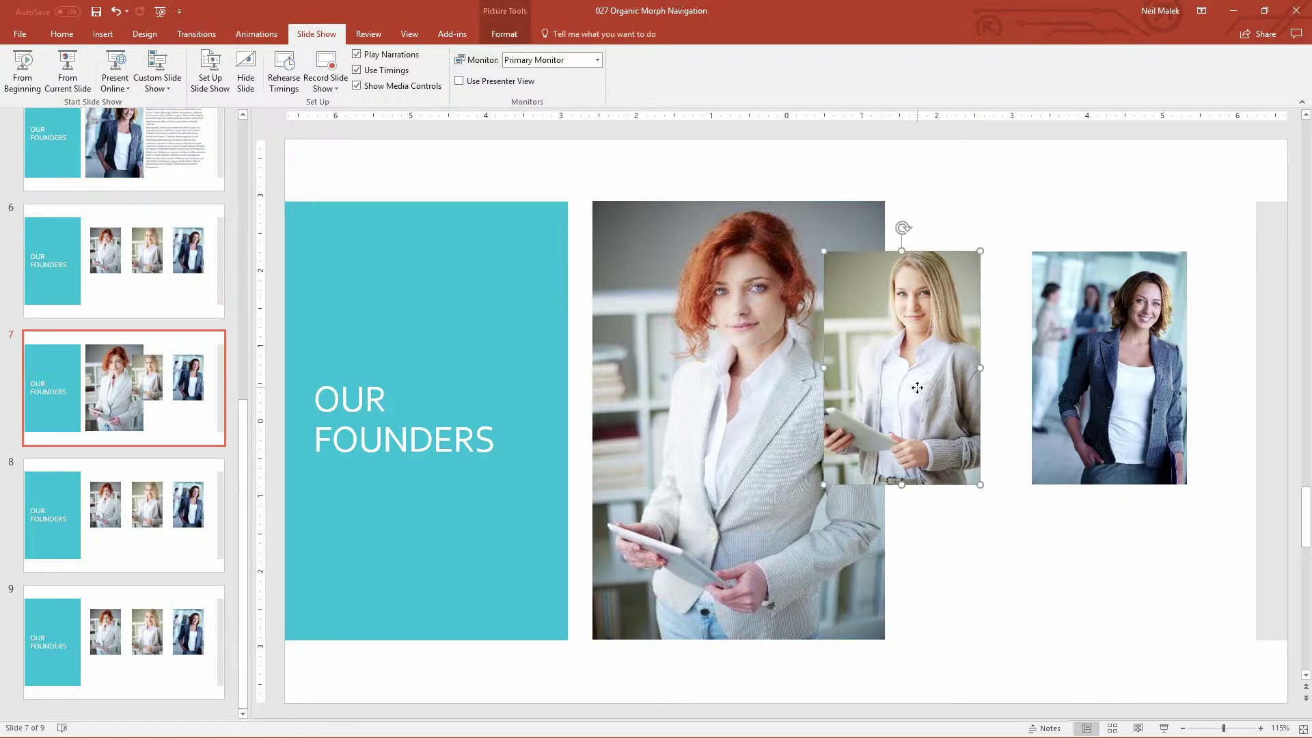
{"action": "left_click", "coordinate": [1132, 387]}
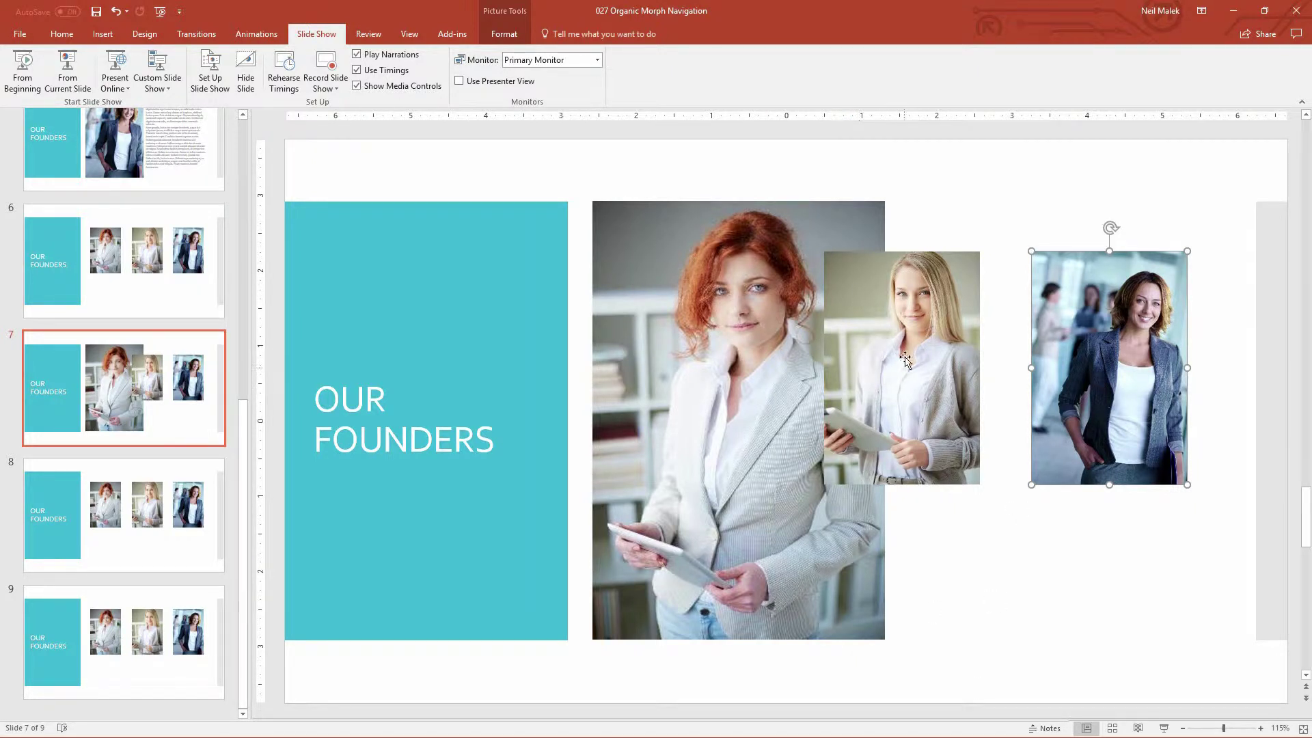
{"action": "left_click_drag", "start_coordinate": [888, 279], "coordinate": [873, 692]}
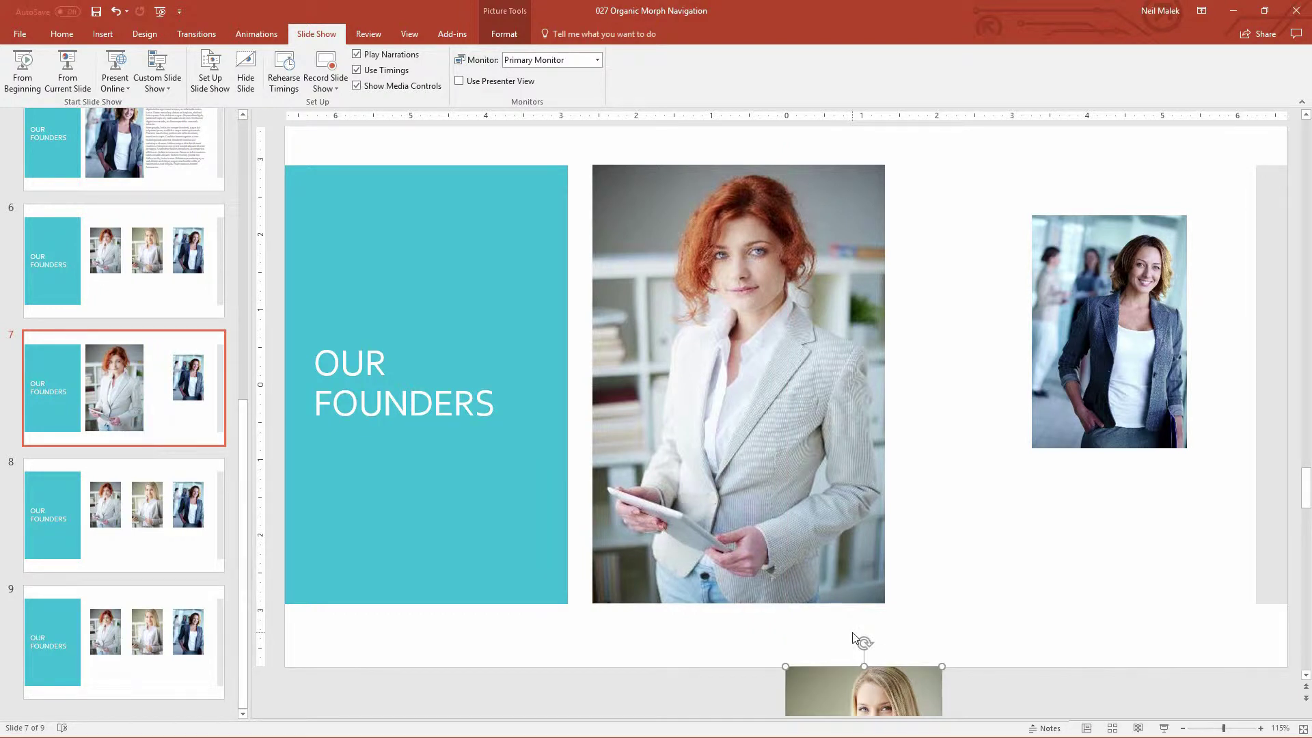
{"action": "left_click", "coordinate": [1065, 235]}
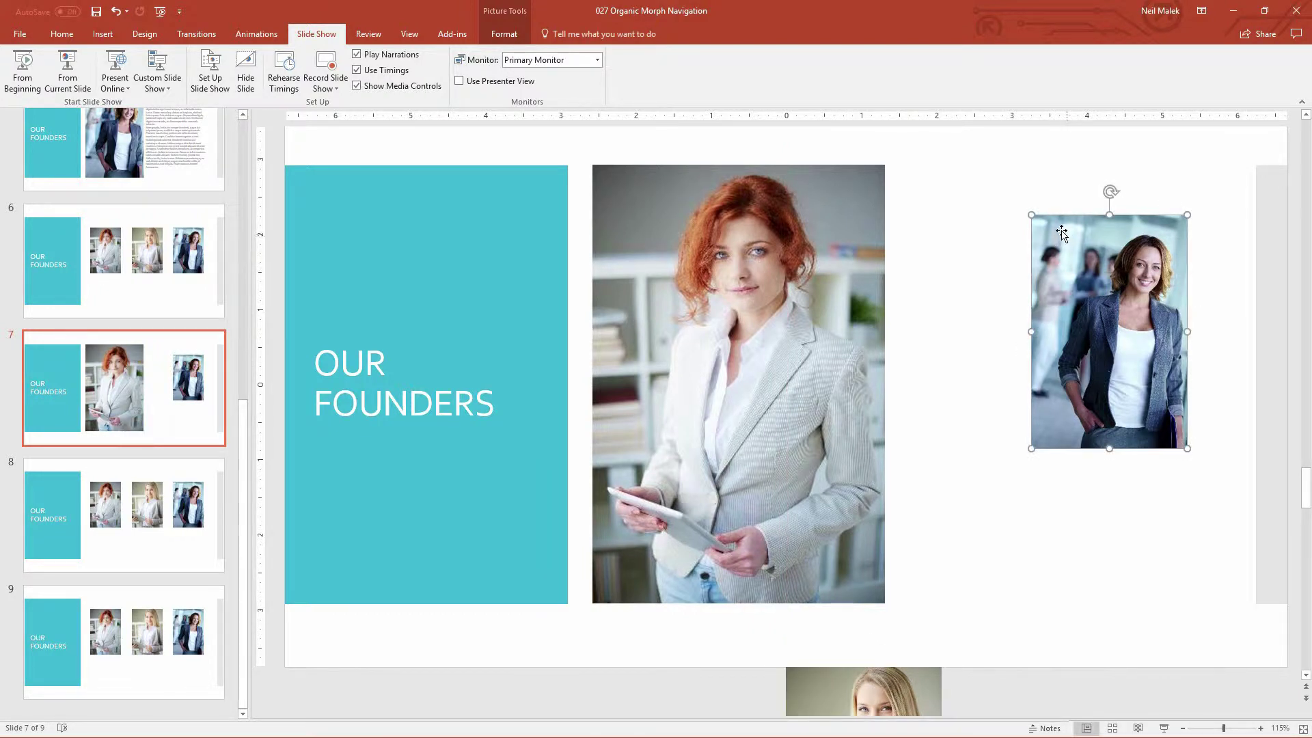
{"action": "left_click_drag", "start_coordinate": [1055, 239], "coordinate": [1093, 678]}
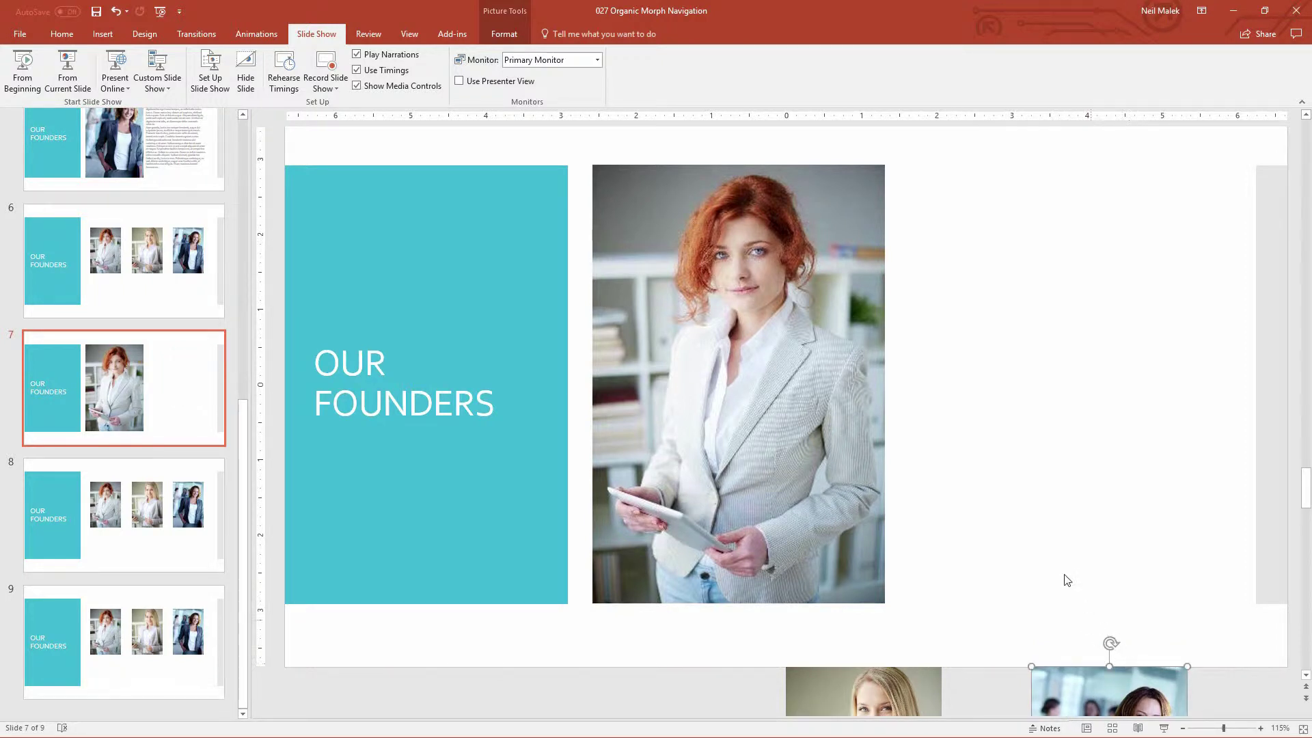
- On slide 8, move the red-haired and dark-haired photos off-slide and enlarge the blonde photo beside the title
{"action": "left_click", "coordinate": [108, 504]}
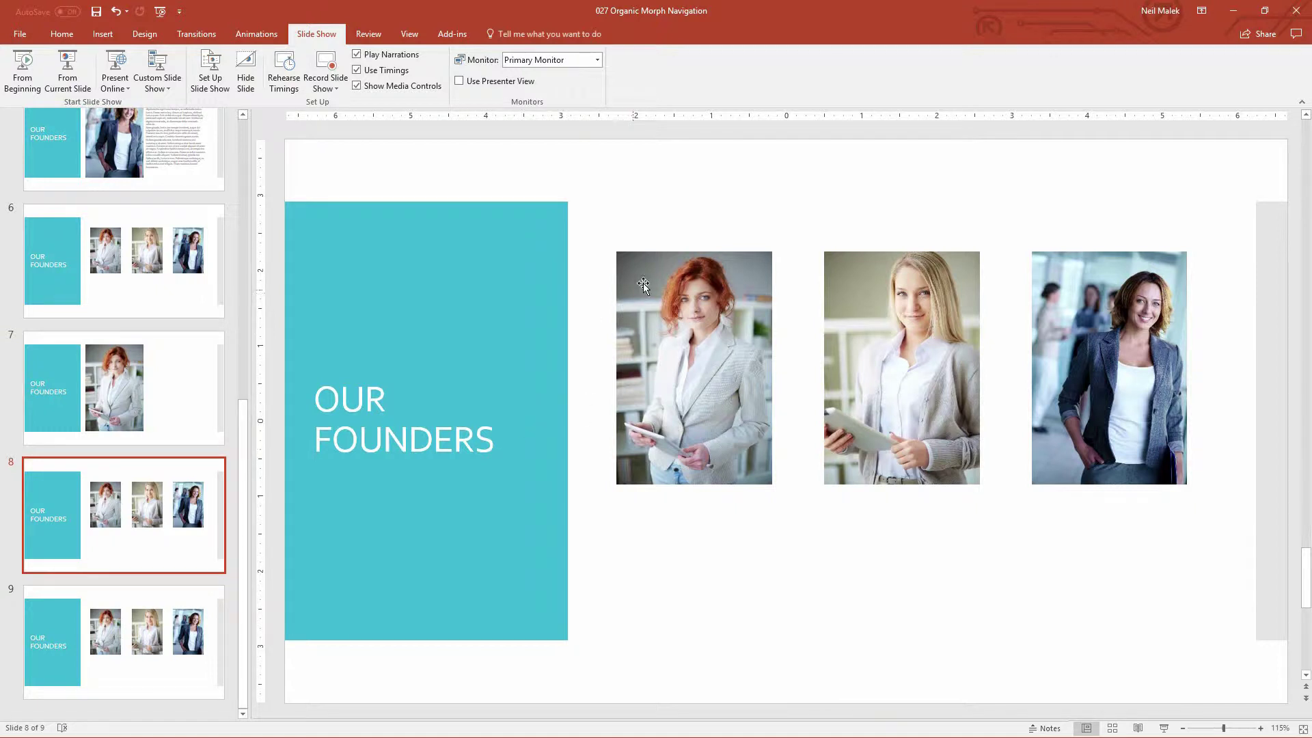
{"action": "left_click_drag", "start_coordinate": [655, 279], "coordinate": [649, 707]}
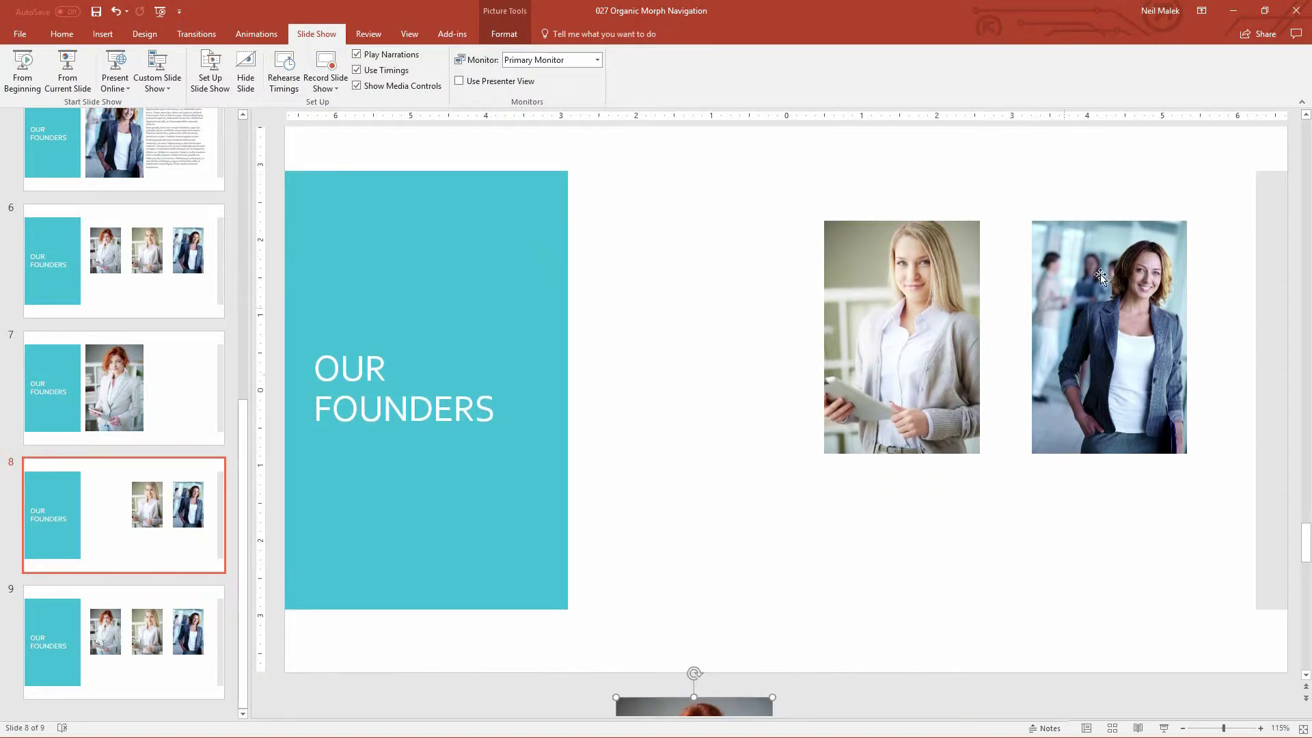
{"action": "left_click_drag", "start_coordinate": [1101, 270], "coordinate": [1087, 236]}
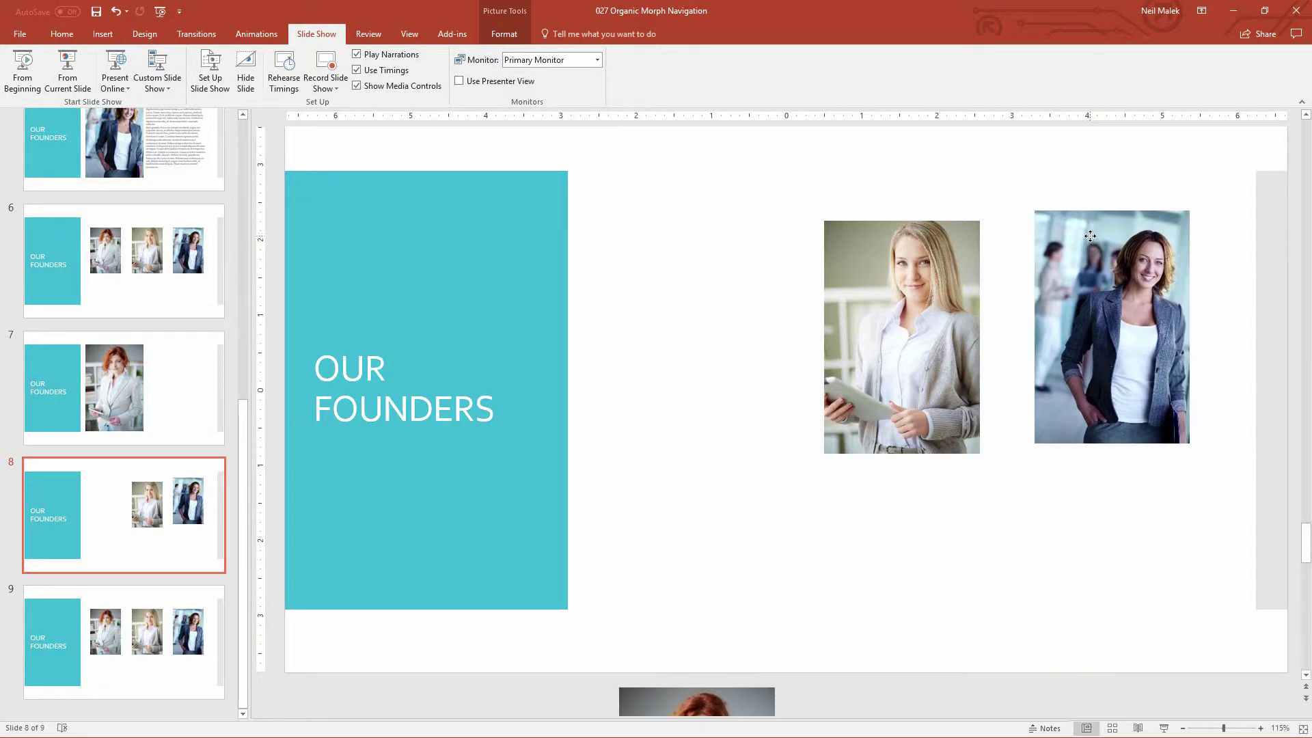
{"action": "left_click_drag", "start_coordinate": [1073, 244], "coordinate": [1072, 716]}
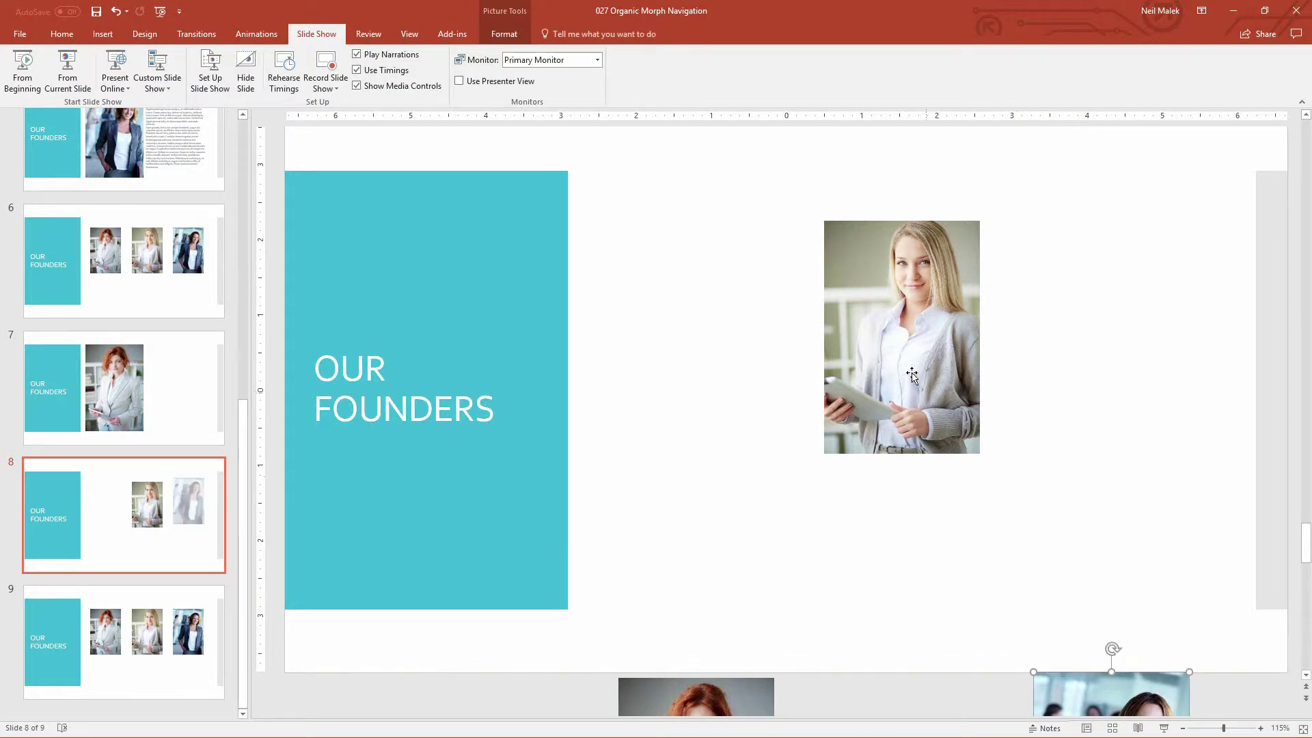
{"action": "left_click_drag", "start_coordinate": [911, 374], "coordinate": [672, 294]}
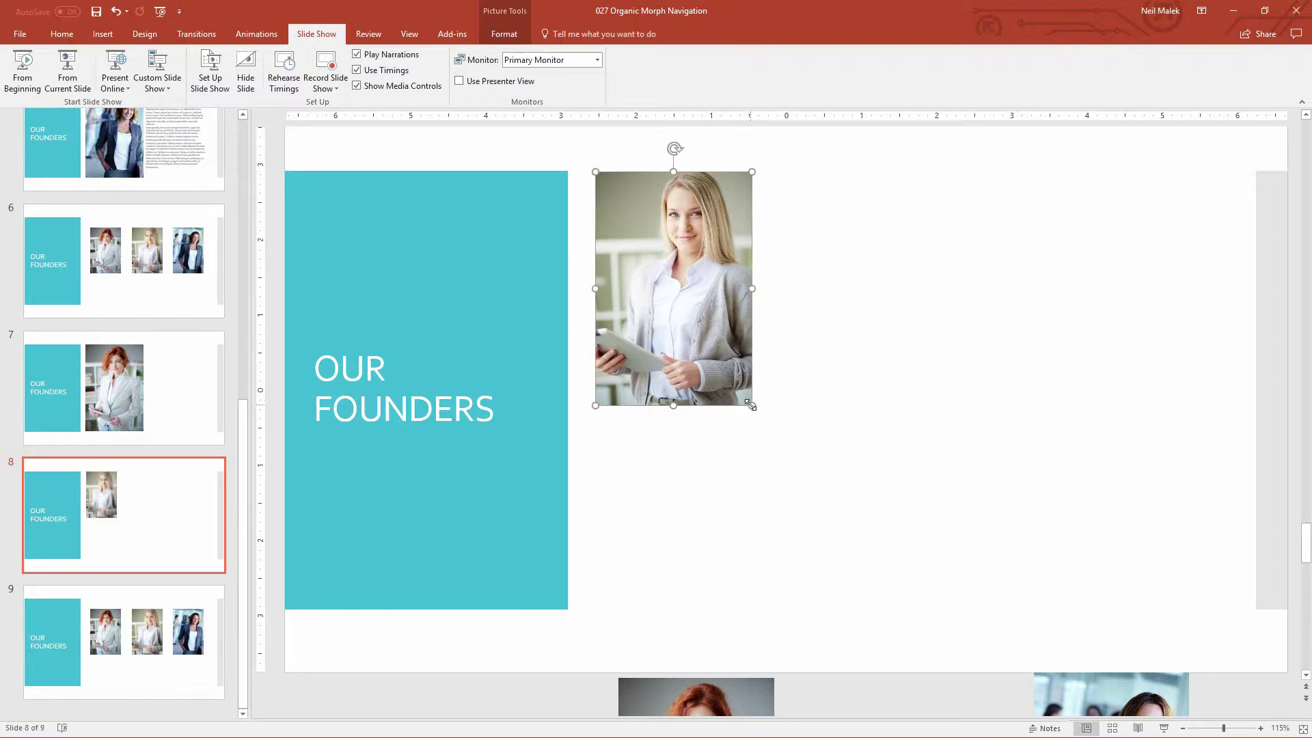
{"action": "left_click_drag", "start_coordinate": [752, 403], "coordinate": [887, 566]}
- On slide 9, move the red-haired and blonde photos below the slide and enlarge the dark-haired photo beside the title
{"action": "left_click", "coordinate": [957, 523]}
{"action": "left_click", "coordinate": [93, 642]}
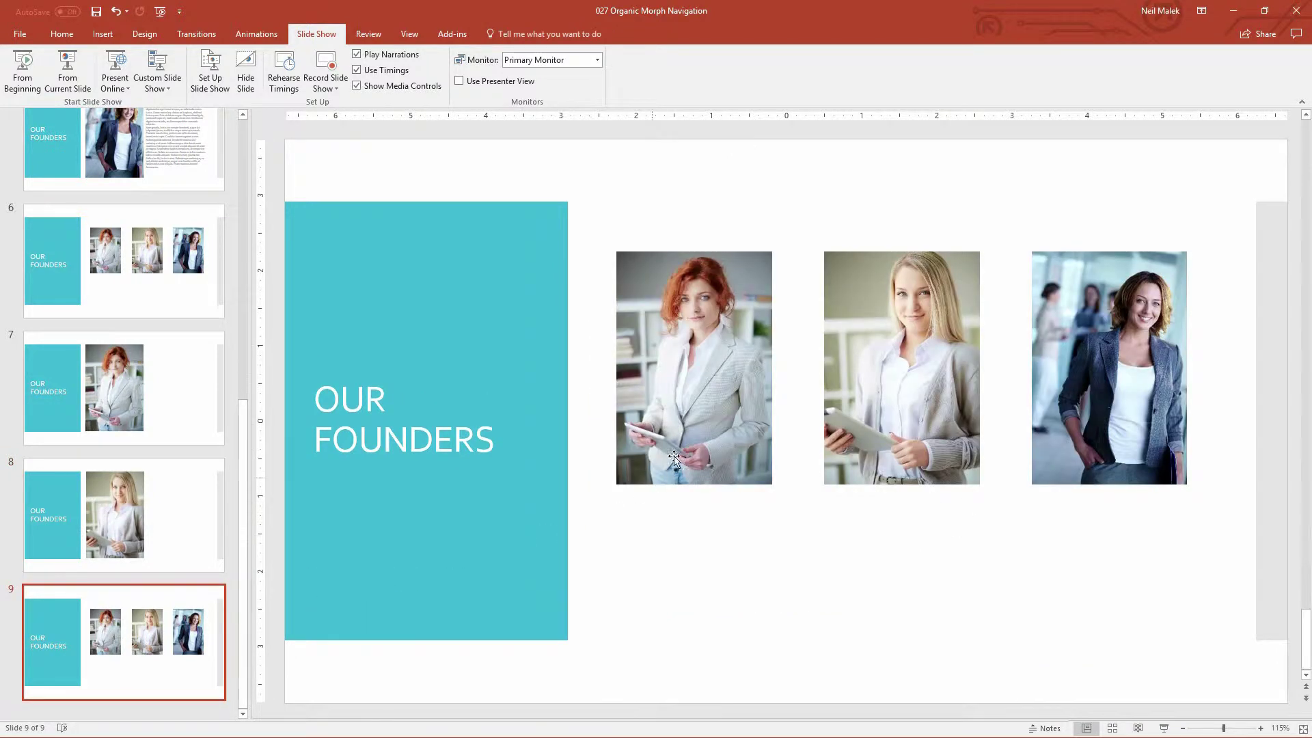
{"action": "left_click_drag", "start_coordinate": [676, 276], "coordinate": [656, 663]}
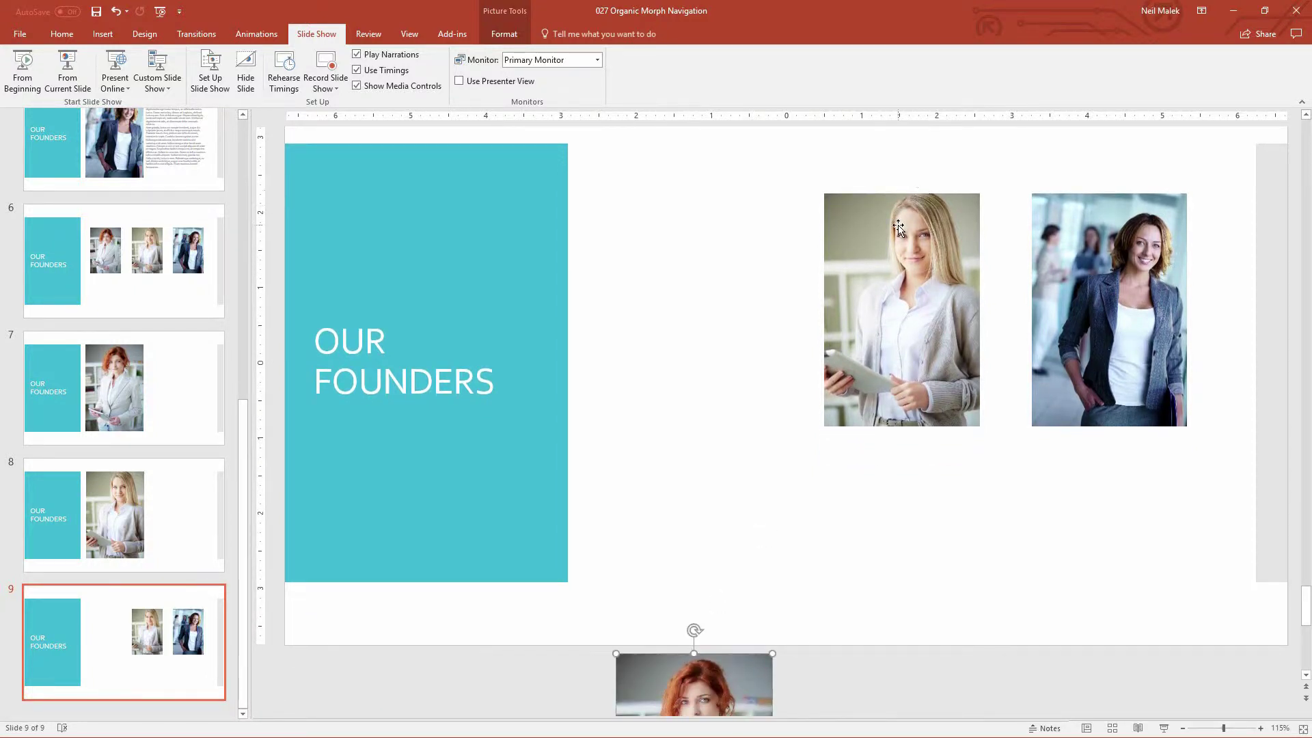
{"action": "left_click", "coordinate": [866, 214]}
{"action": "left_click_drag", "start_coordinate": [866, 214], "coordinate": [869, 672]}
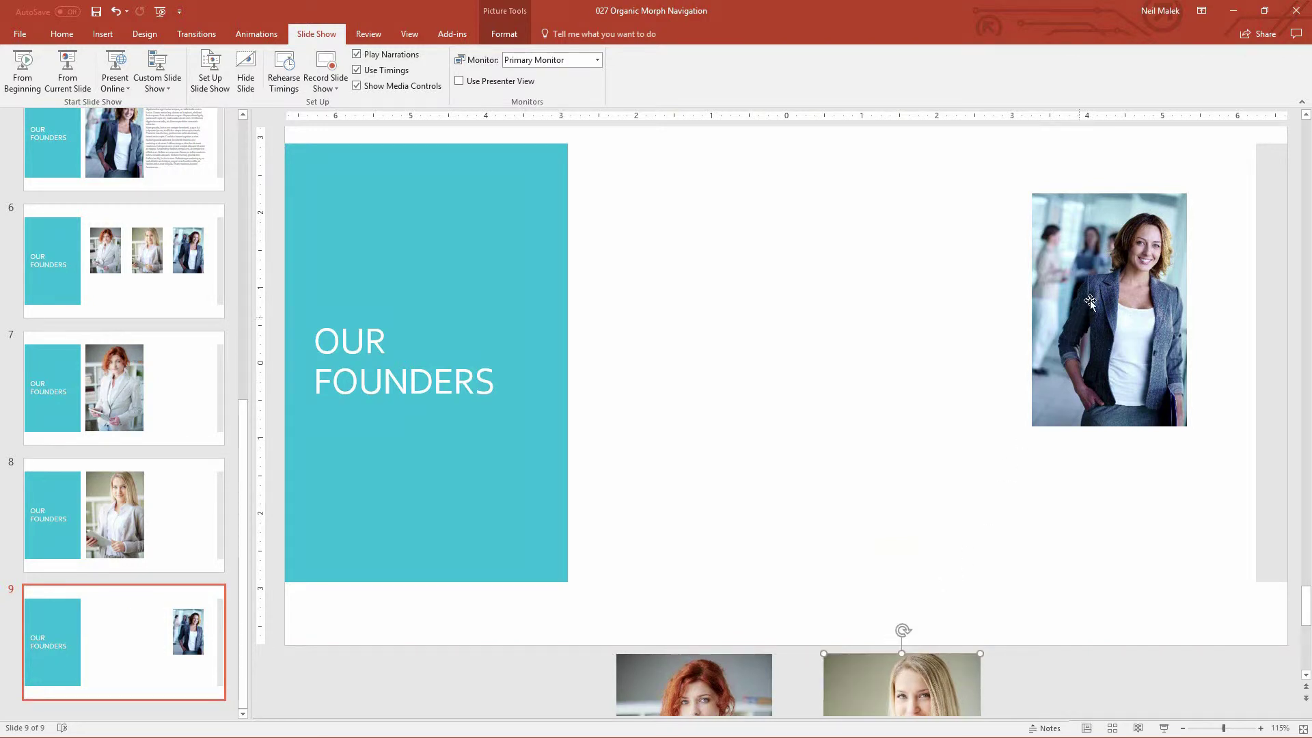
{"action": "left_click_drag", "start_coordinate": [1041, 281], "coordinate": [654, 239]}
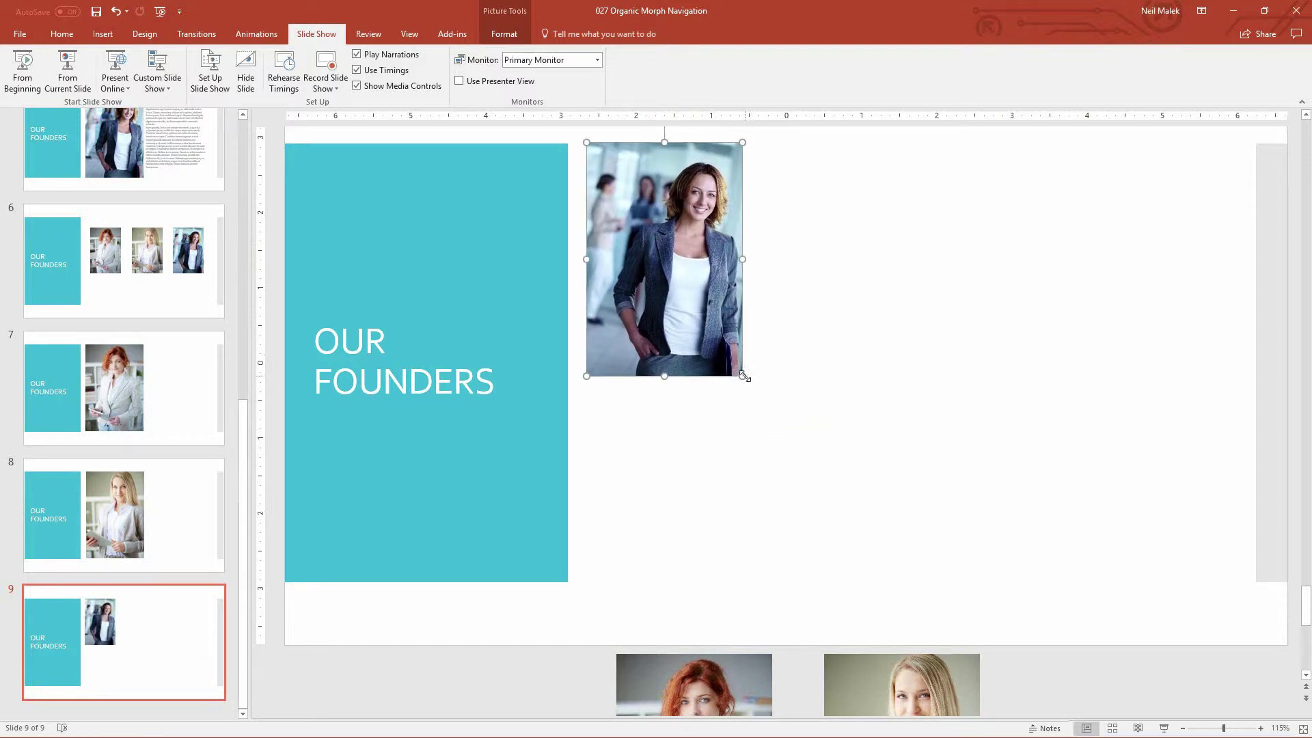
{"action": "left_click_drag", "start_coordinate": [742, 376], "coordinate": [880, 513]}
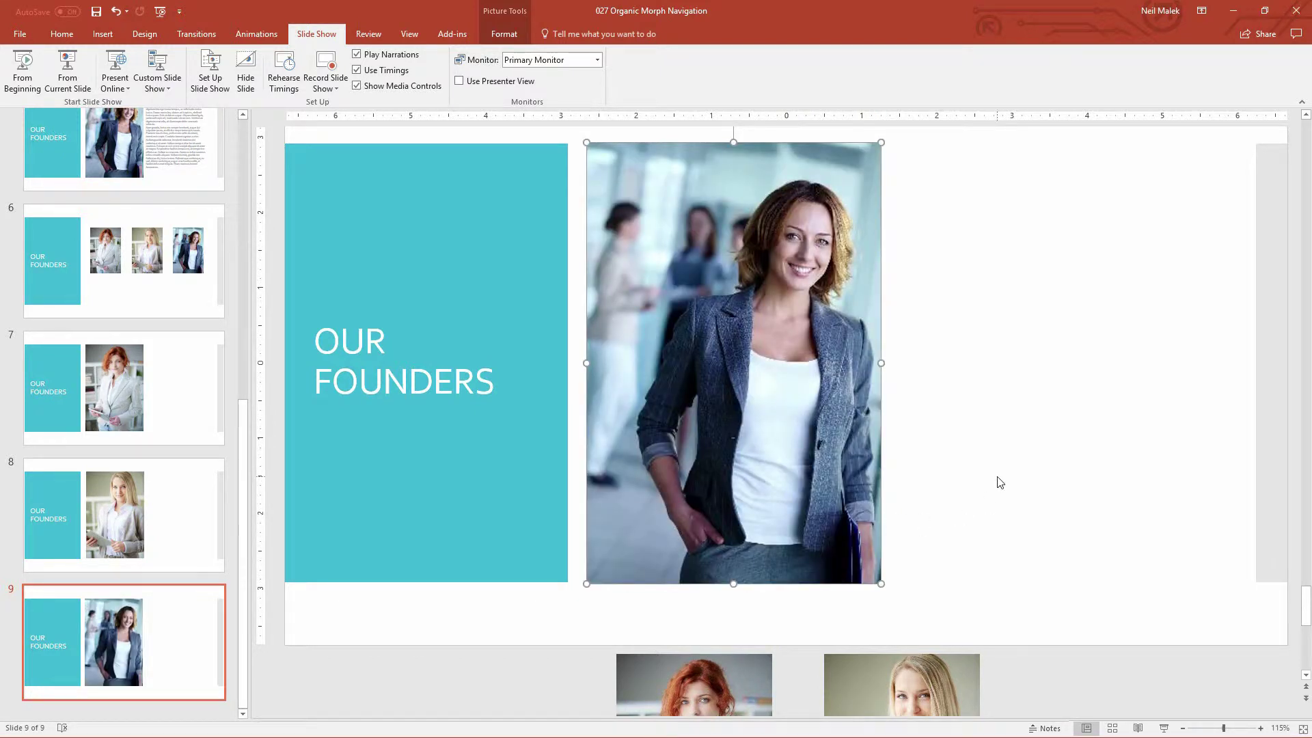
- On slide 6, crop the red-haired woman's photo to a 1:1 square framing her face
{"action": "left_click", "coordinate": [116, 237]}
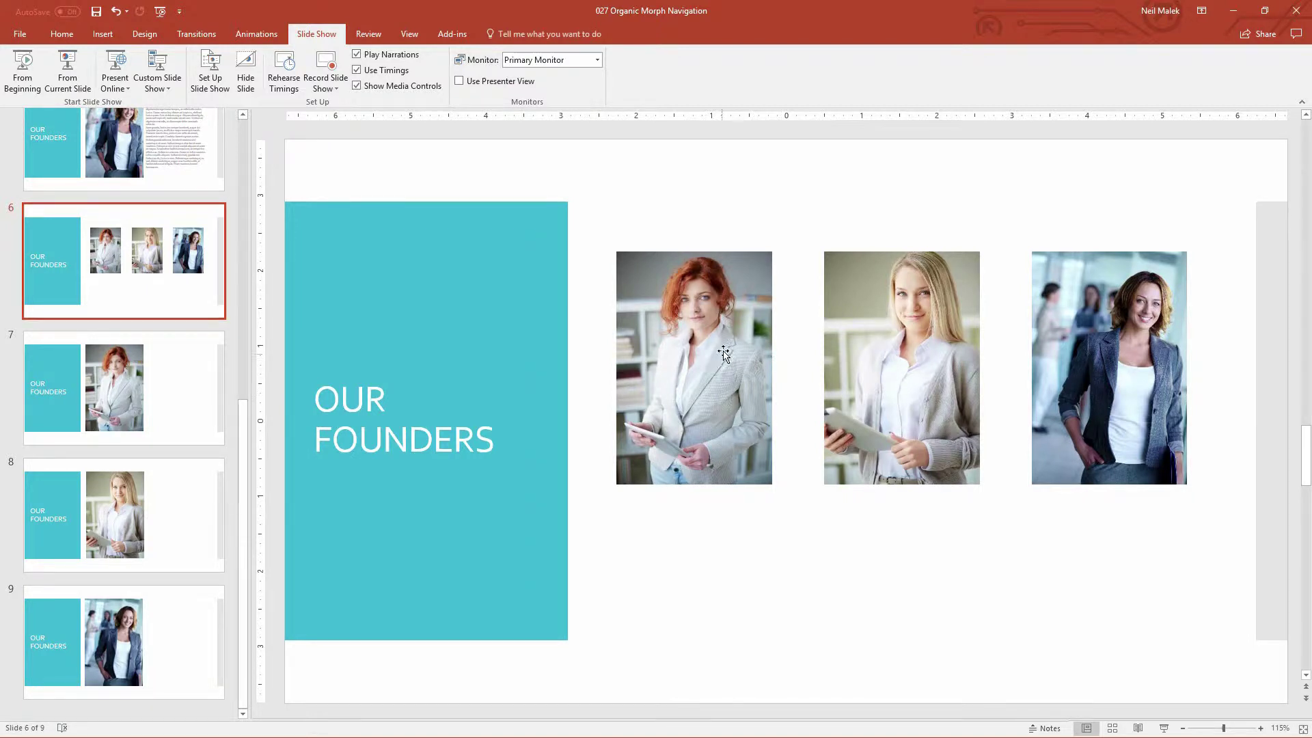
{"action": "left_click", "coordinate": [663, 334]}
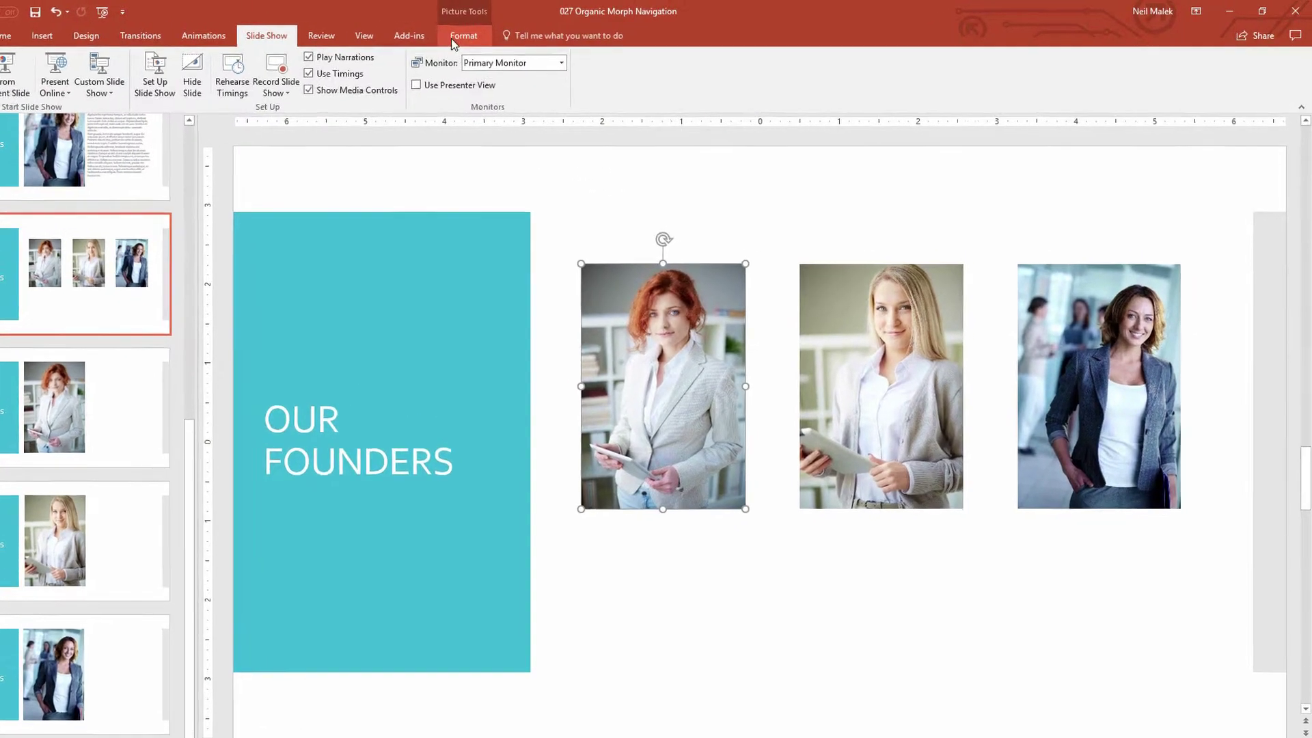
{"action": "left_click", "coordinate": [504, 34]}
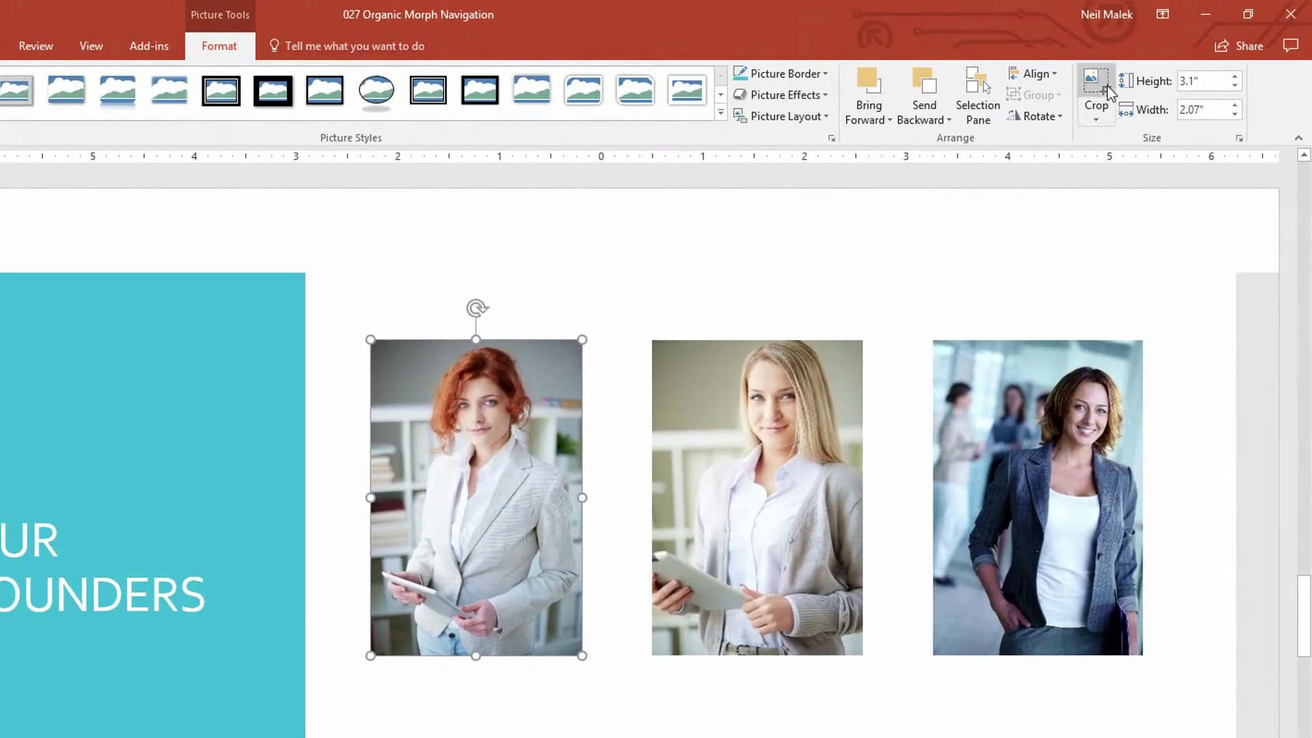
{"action": "left_click", "coordinate": [1099, 123]}
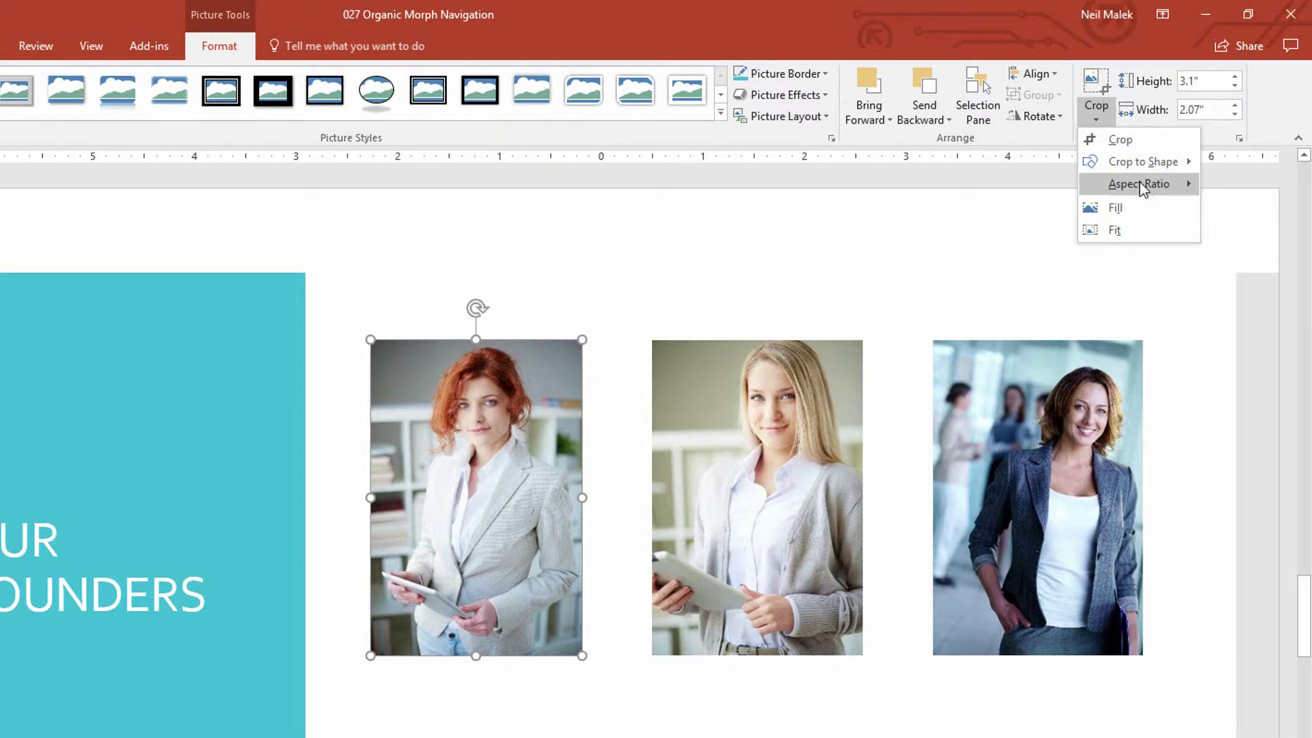
{"action": "mouse_move", "coordinate": [1148, 183]}
{"action": "left_click", "coordinate": [1244, 212]}
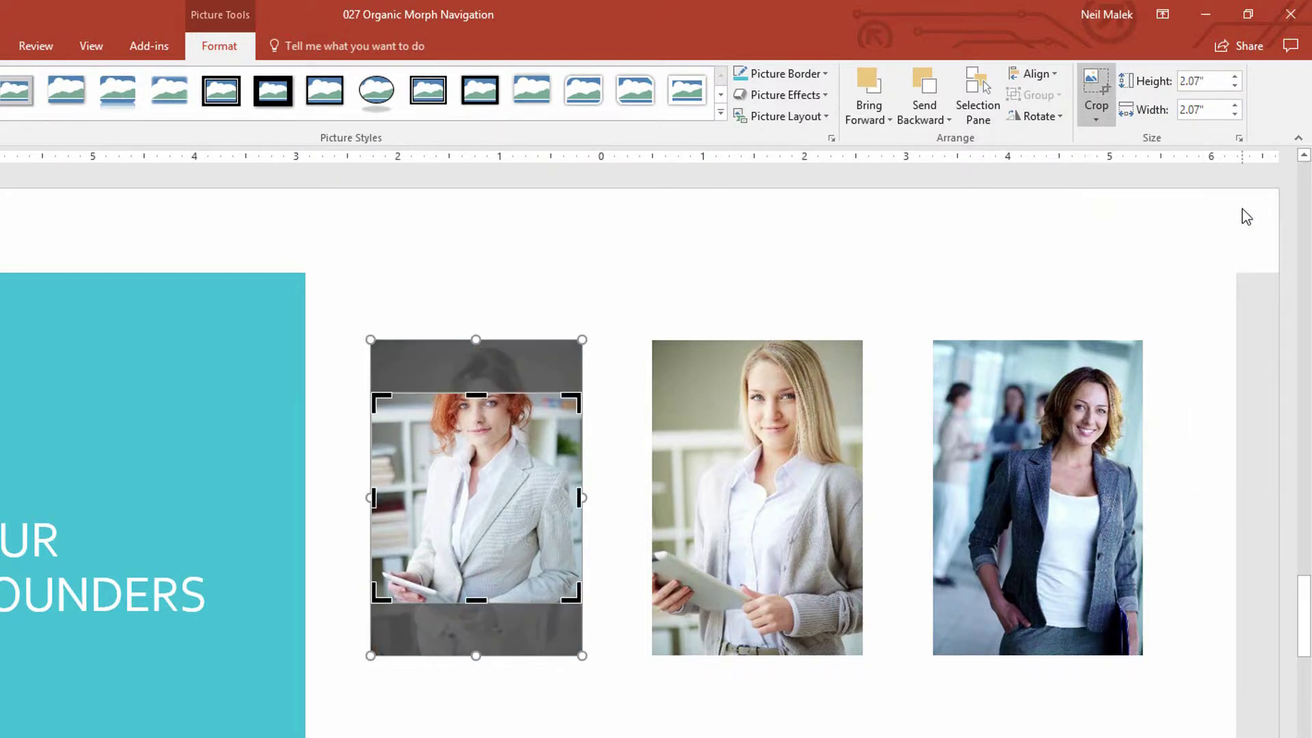
{"action": "left_click_drag", "start_coordinate": [449, 490], "coordinate": [454, 537]}
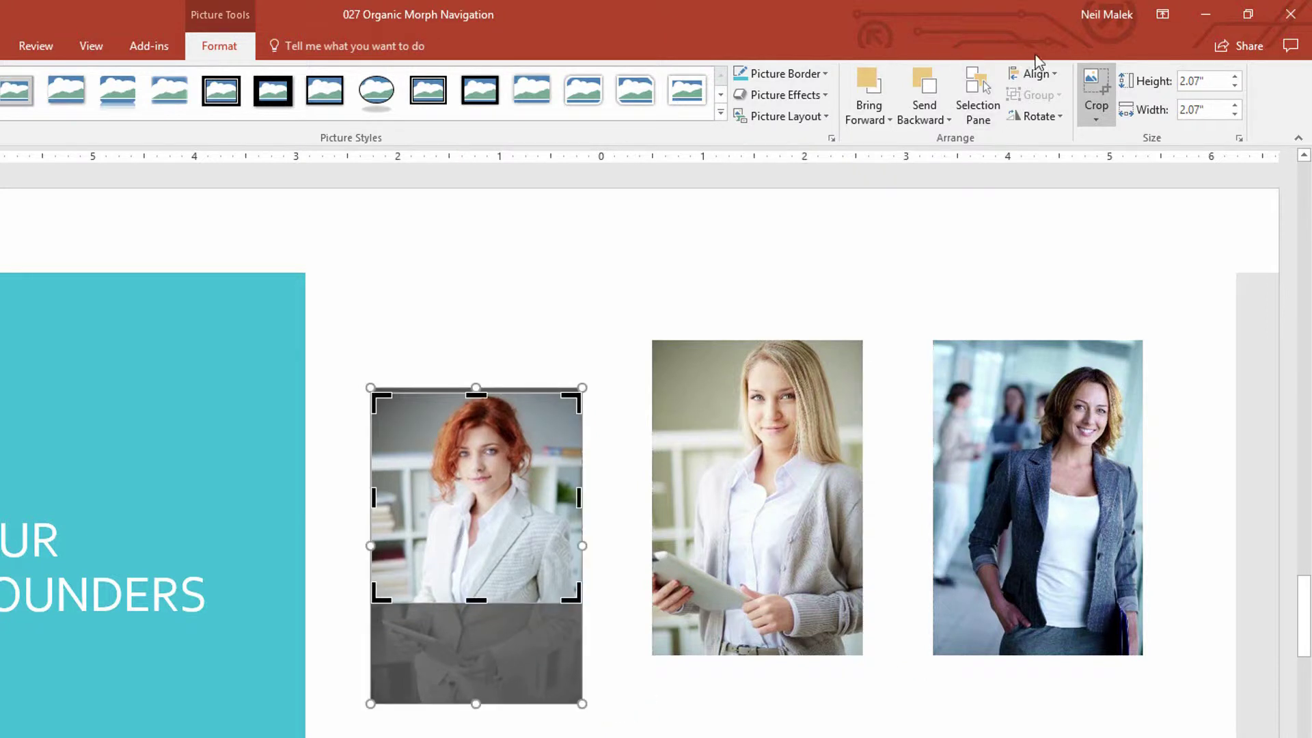
{"action": "left_click", "coordinate": [1093, 92]}
- Crop the blonde woman's middle photo to a 1:1 square, shifted to frame her face
{"action": "left_click", "coordinate": [769, 420]}
{"action": "left_click", "coordinate": [1097, 113]}
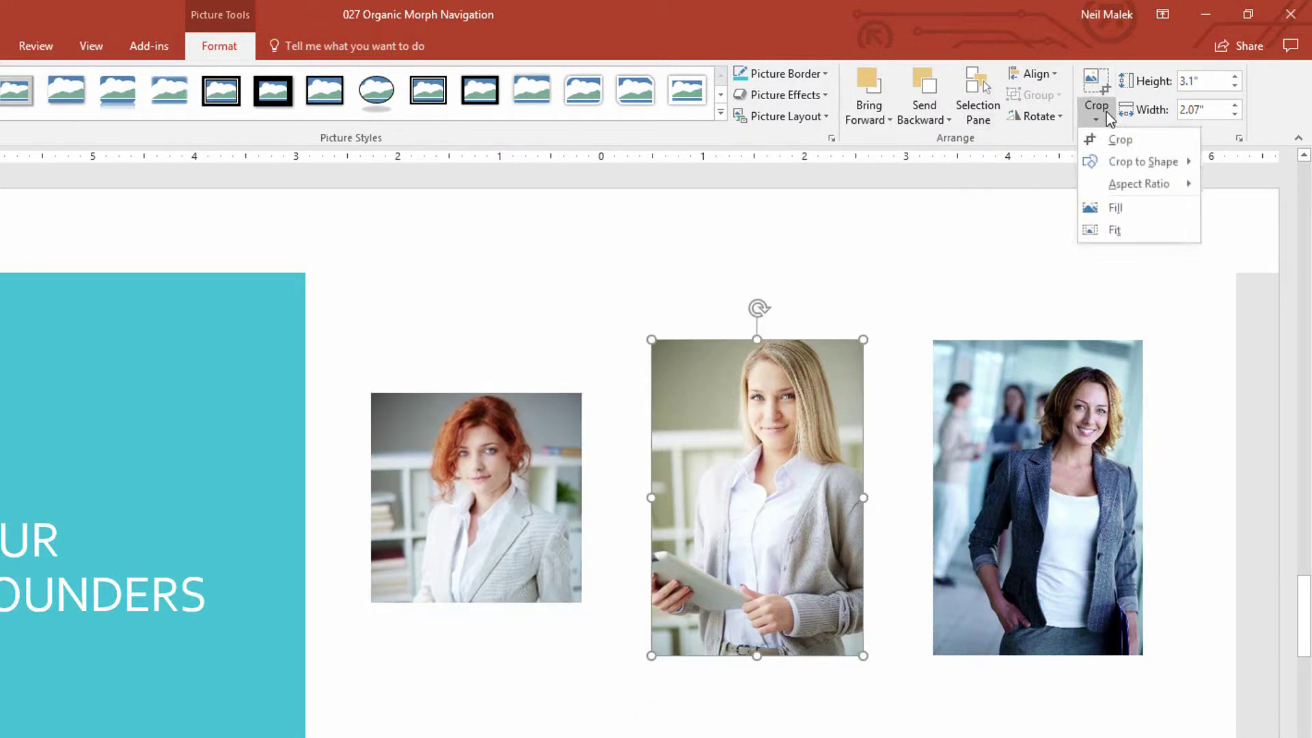
{"action": "mouse_move", "coordinate": [1135, 164]}
{"action": "mouse_move", "coordinate": [1146, 186]}
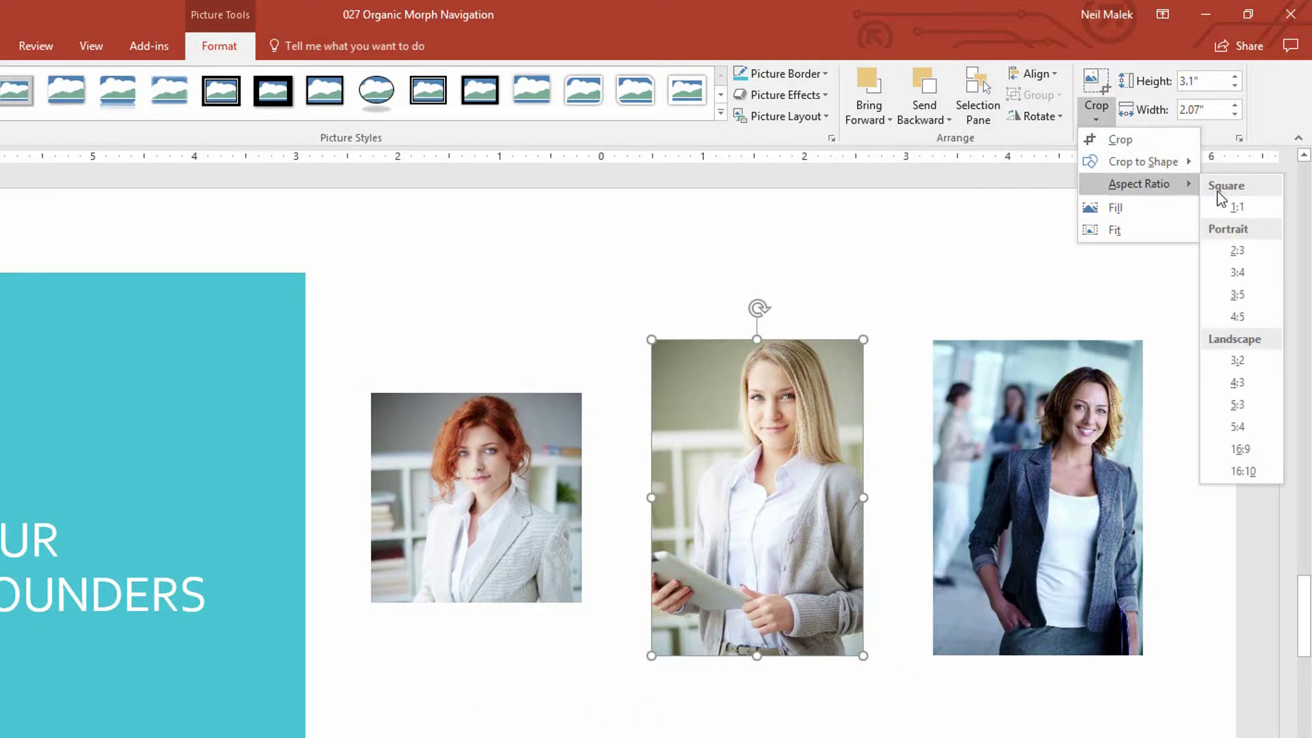
{"action": "left_click", "coordinate": [1223, 200]}
{"action": "left_click_drag", "start_coordinate": [780, 441], "coordinate": [779, 494]}
{"action": "left_click", "coordinate": [1113, 89]}
- Crop the dark-haired woman's right photo to a 1:1 square framing her face
{"action": "left_click", "coordinate": [1067, 488]}
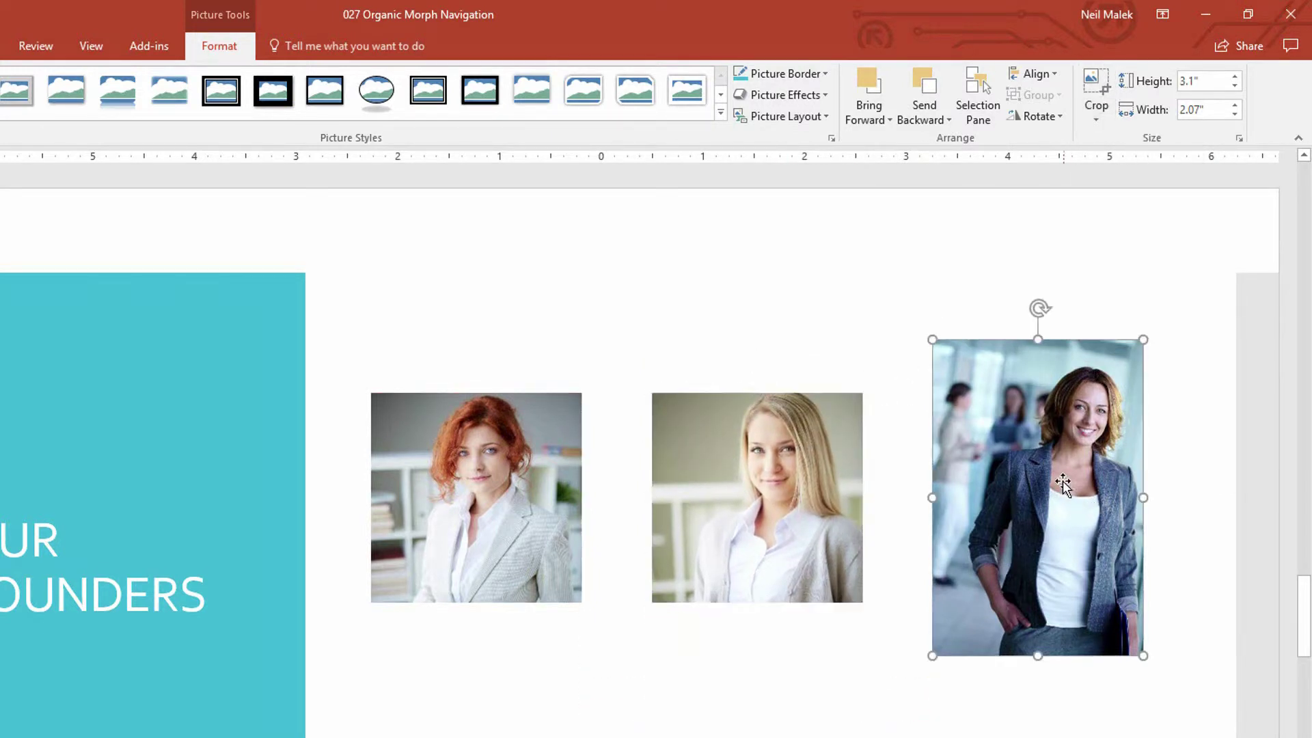
{"action": "left_click", "coordinate": [1112, 111]}
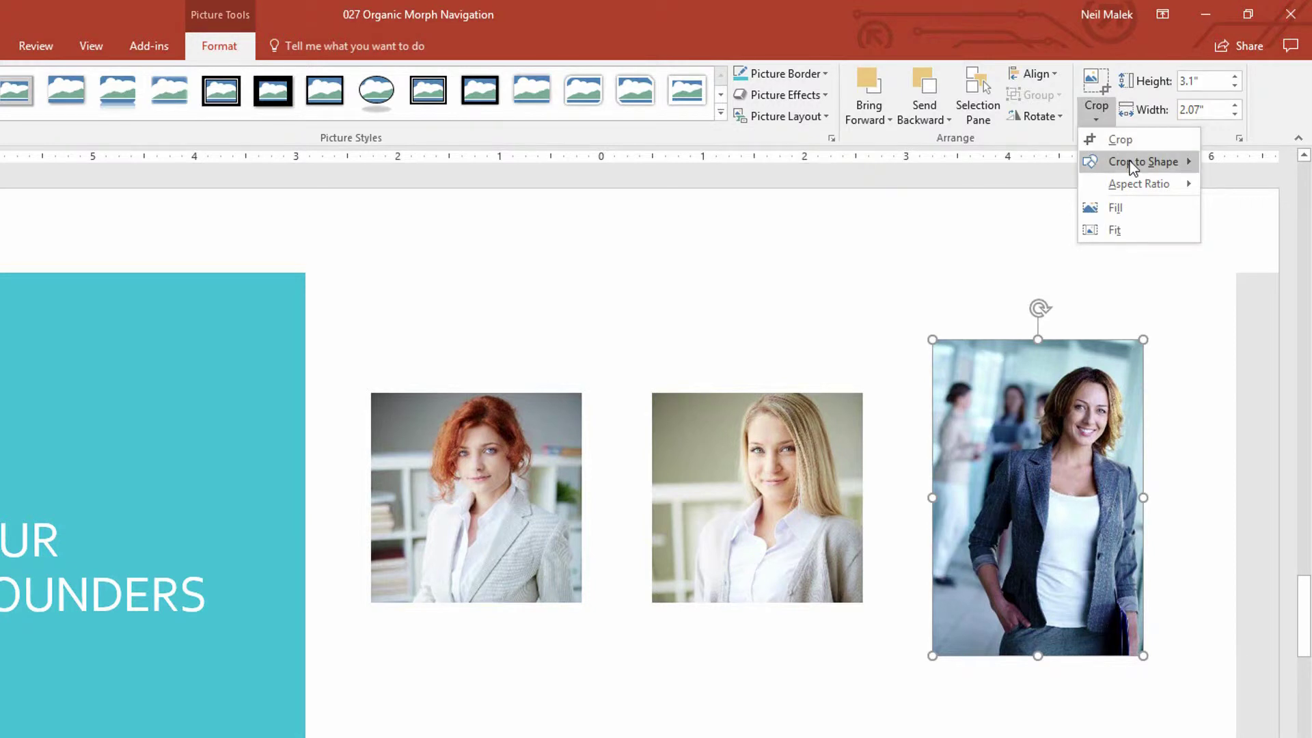
{"action": "mouse_move", "coordinate": [1141, 184]}
{"action": "left_click", "coordinate": [1252, 204]}
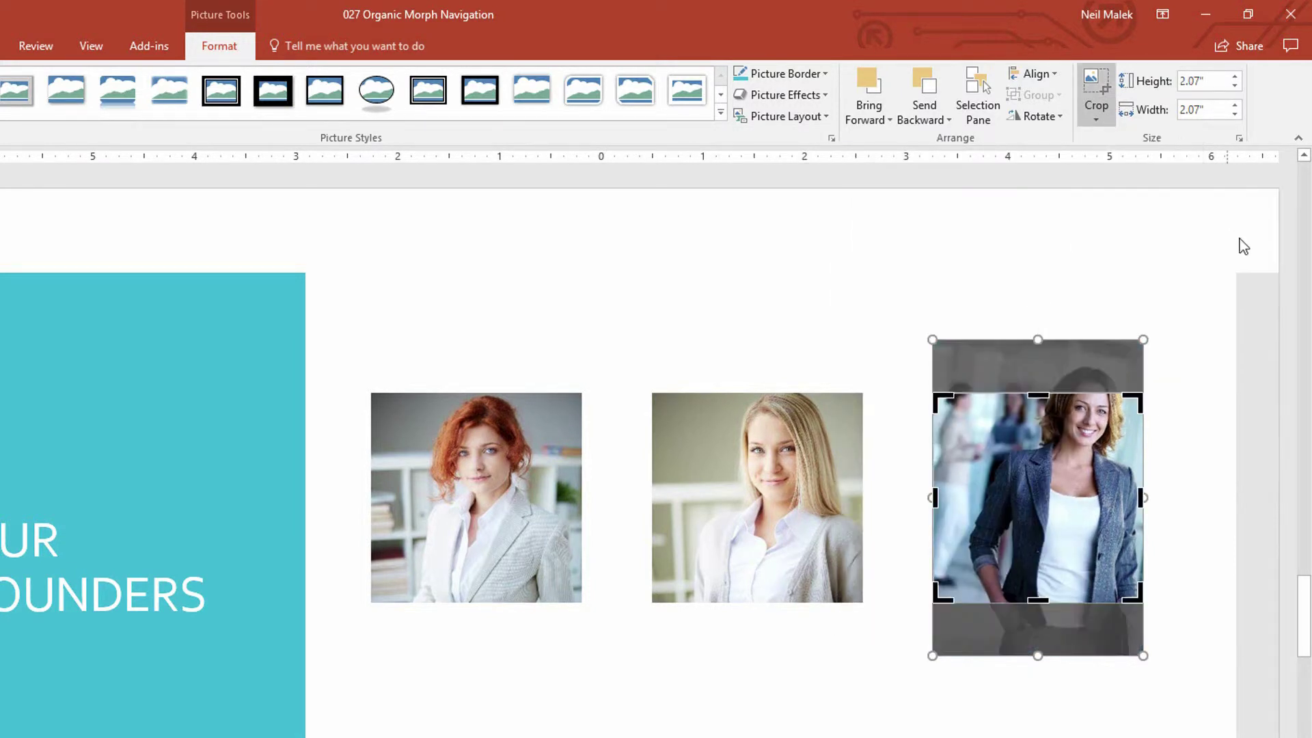
{"action": "left_click_drag", "start_coordinate": [1108, 449], "coordinate": [1094, 490]}
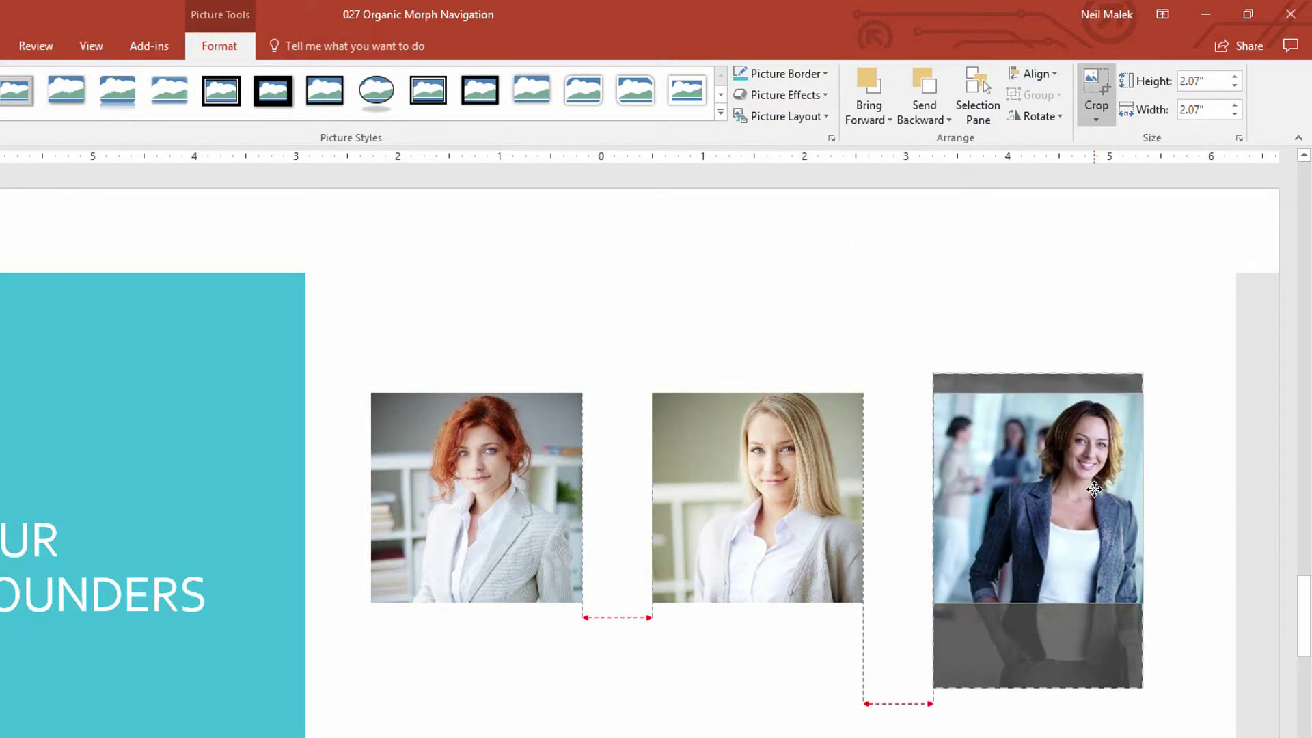
{"action": "left_click", "coordinate": [1091, 85]}
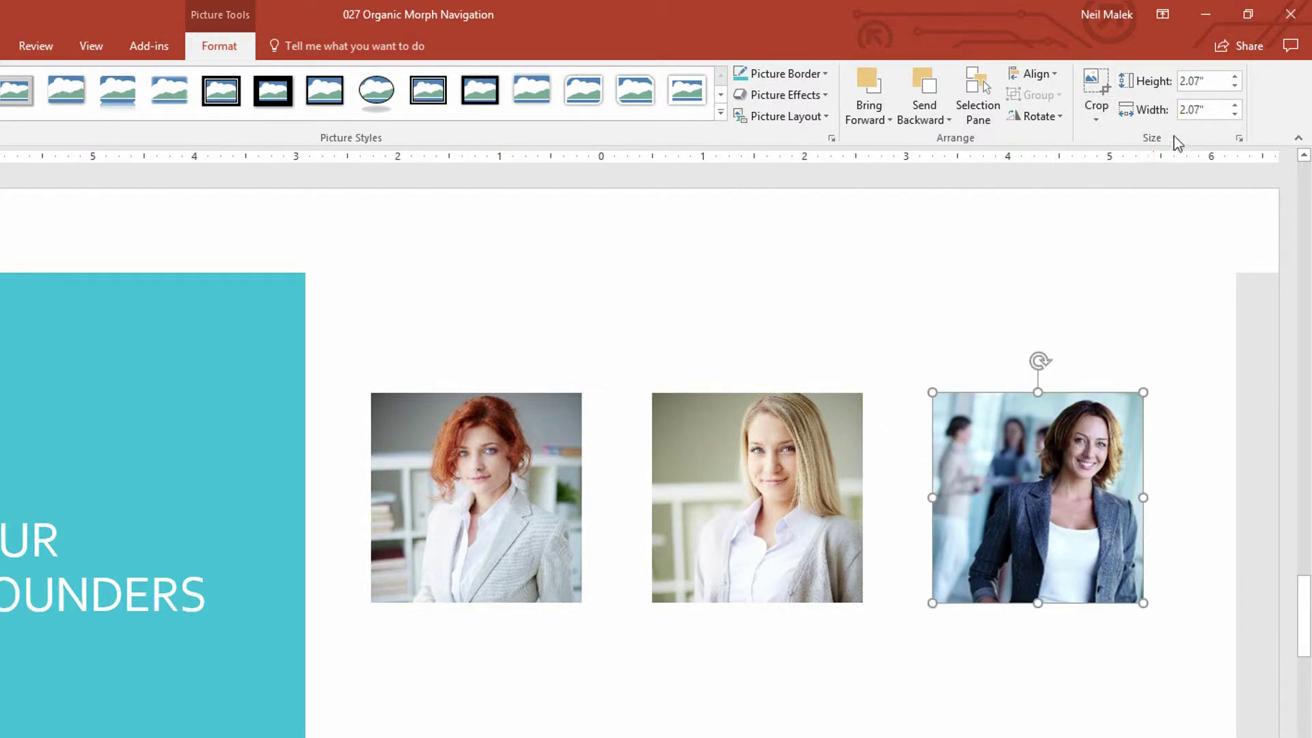
- Resize the right photo to 2" height and 2" width
{"action": "left_click_drag", "start_coordinate": [1220, 81], "coordinate": [1127, 91]}
{"action": "type", "text": "2"}
{"action": "key", "text": "Tab"}
{"action": "type", "text": "2"}
{"action": "key", "text": "Return"}
- Set the middle photo's height to 2", closing the detailed size settings afterwards
{"action": "left_click", "coordinate": [700, 494]}
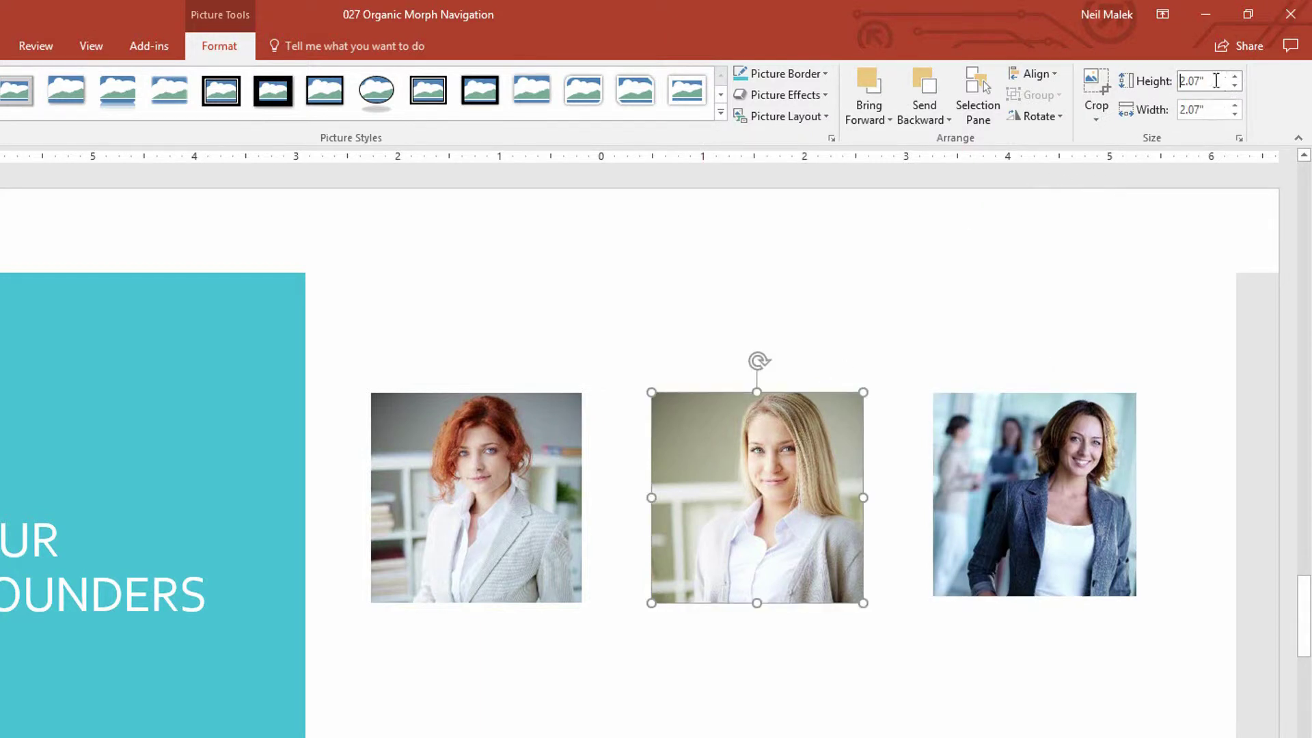
{"action": "left_click_drag", "start_coordinate": [1204, 80], "coordinate": [1113, 89]}
{"action": "type", "text": "2"}
{"action": "key", "text": "Tab"}
{"action": "key", "text": "Tab"}
{"action": "key", "text": "Return"}
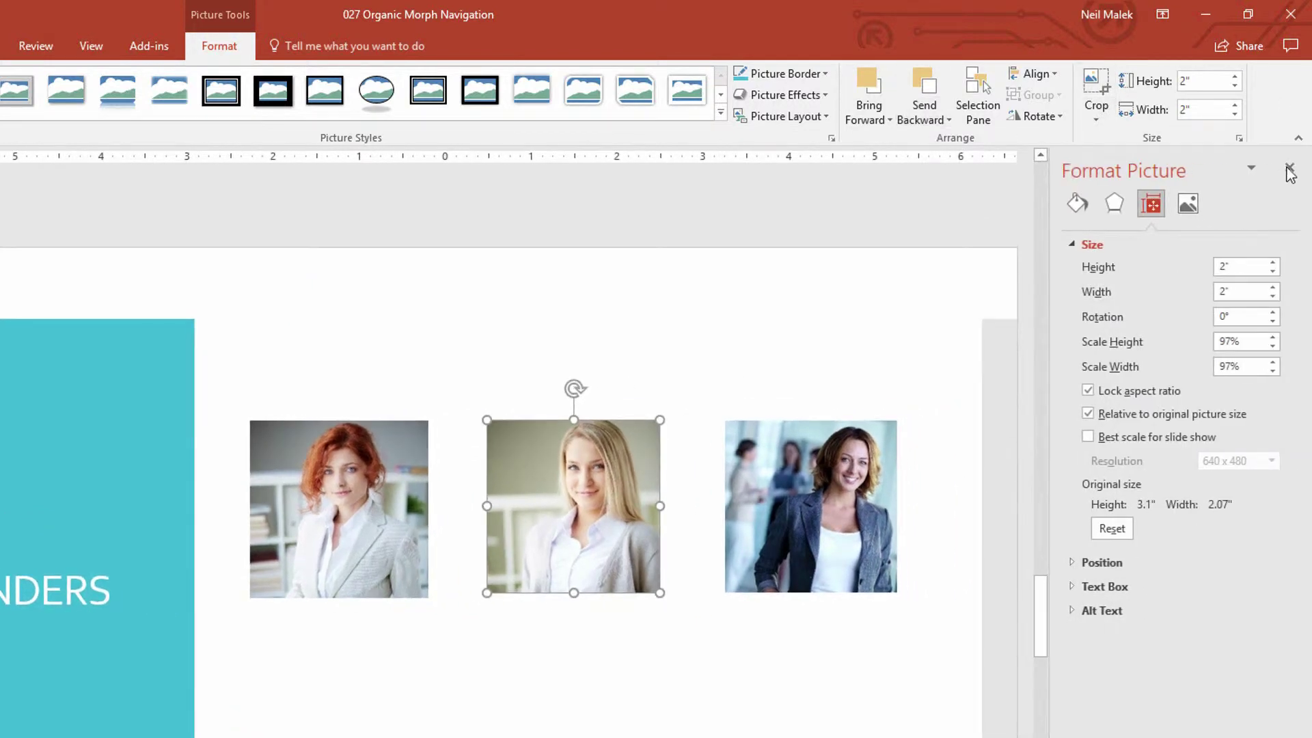
{"action": "left_click", "coordinate": [1290, 169]}
- Resize the left photo to 2" height and 2" width
{"action": "left_click", "coordinate": [492, 460]}
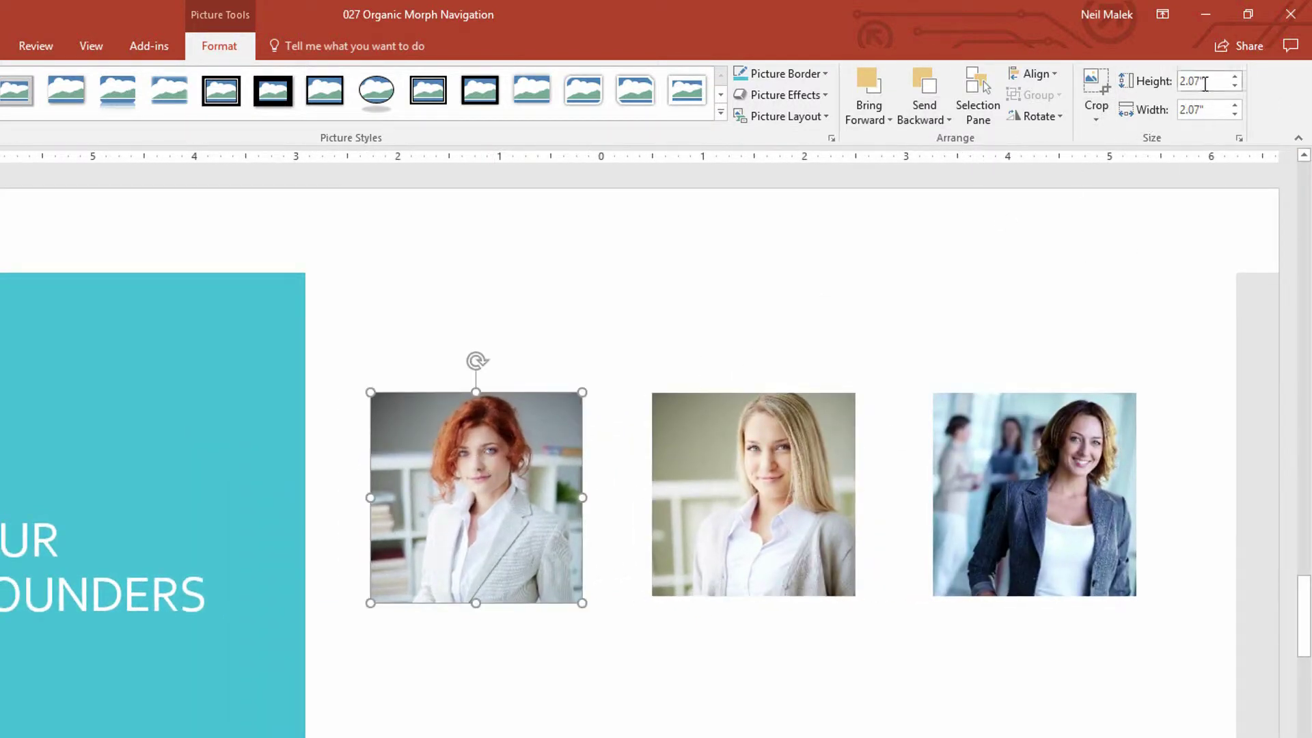
{"action": "left_click_drag", "start_coordinate": [1202, 75], "coordinate": [1173, 81]}
{"action": "type", "text": "2"}
{"action": "key", "text": "Tab"}
{"action": "type", "text": "2"}
{"action": "key", "text": "Return"}
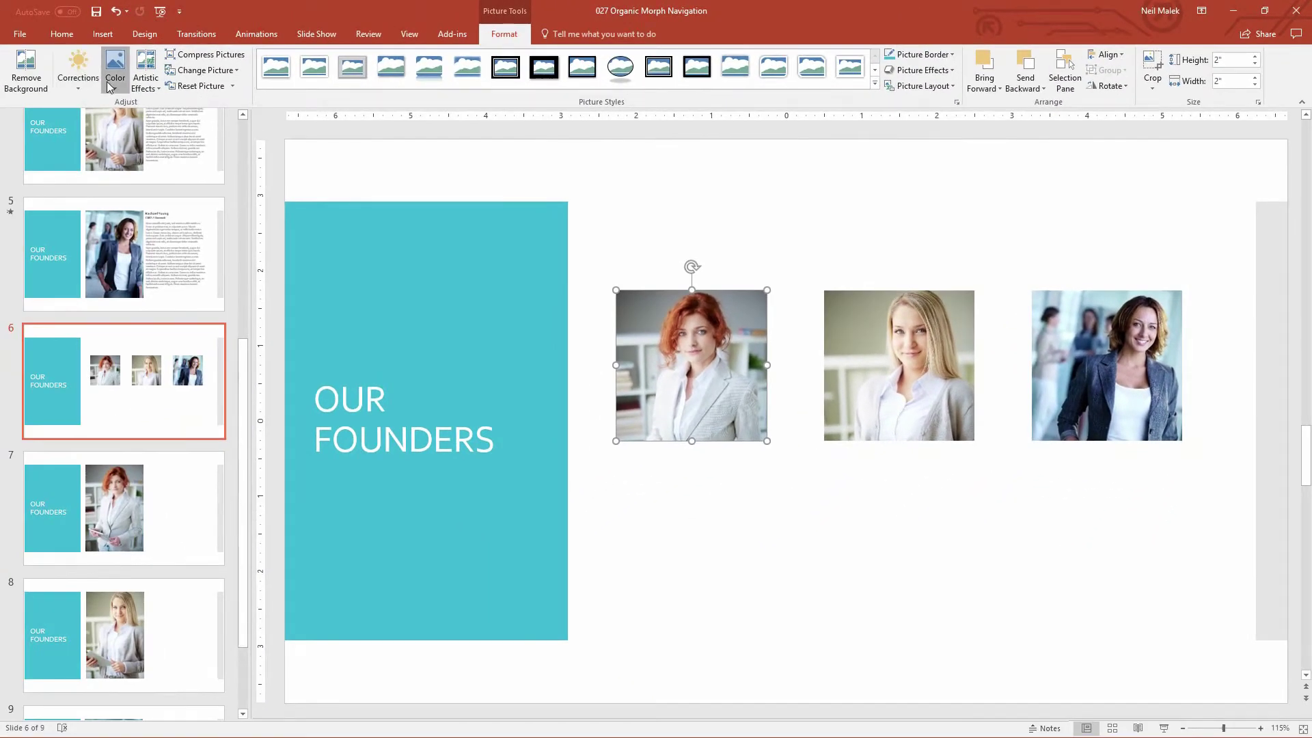
- Make the left, middle and right photos grayscale with 0% saturation
{"action": "left_click", "coordinate": [114, 72]}
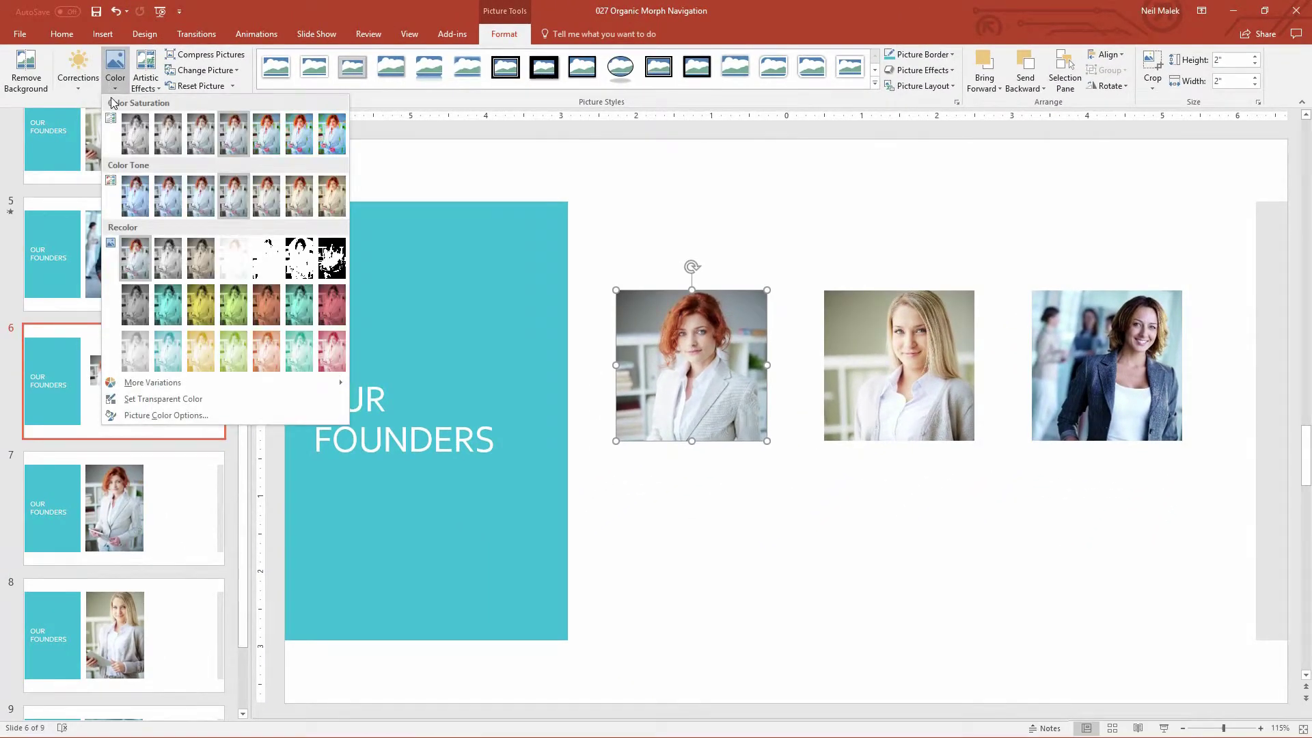
{"action": "left_click", "coordinate": [135, 134]}
{"action": "left_click", "coordinate": [858, 315]}
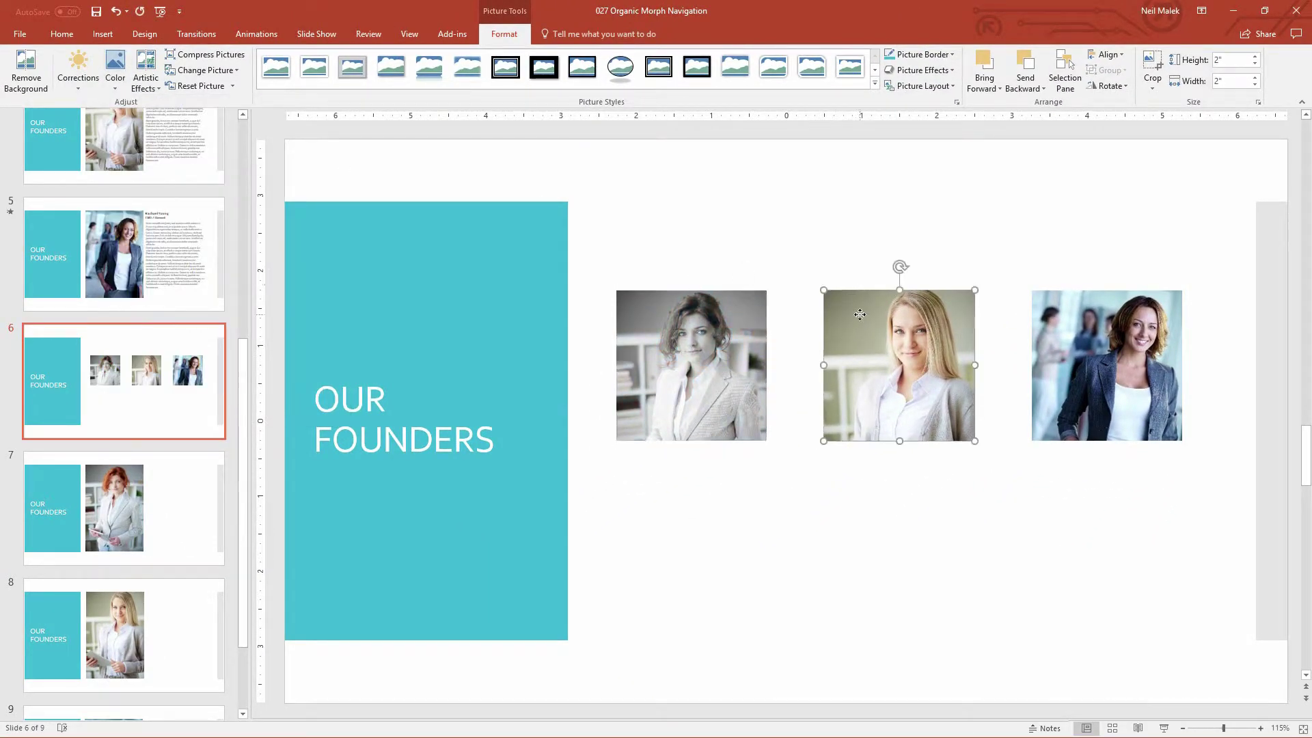
{"action": "left_click", "coordinate": [114, 72]}
{"action": "left_click", "coordinate": [135, 134]}
{"action": "left_click", "coordinate": [1095, 336]}
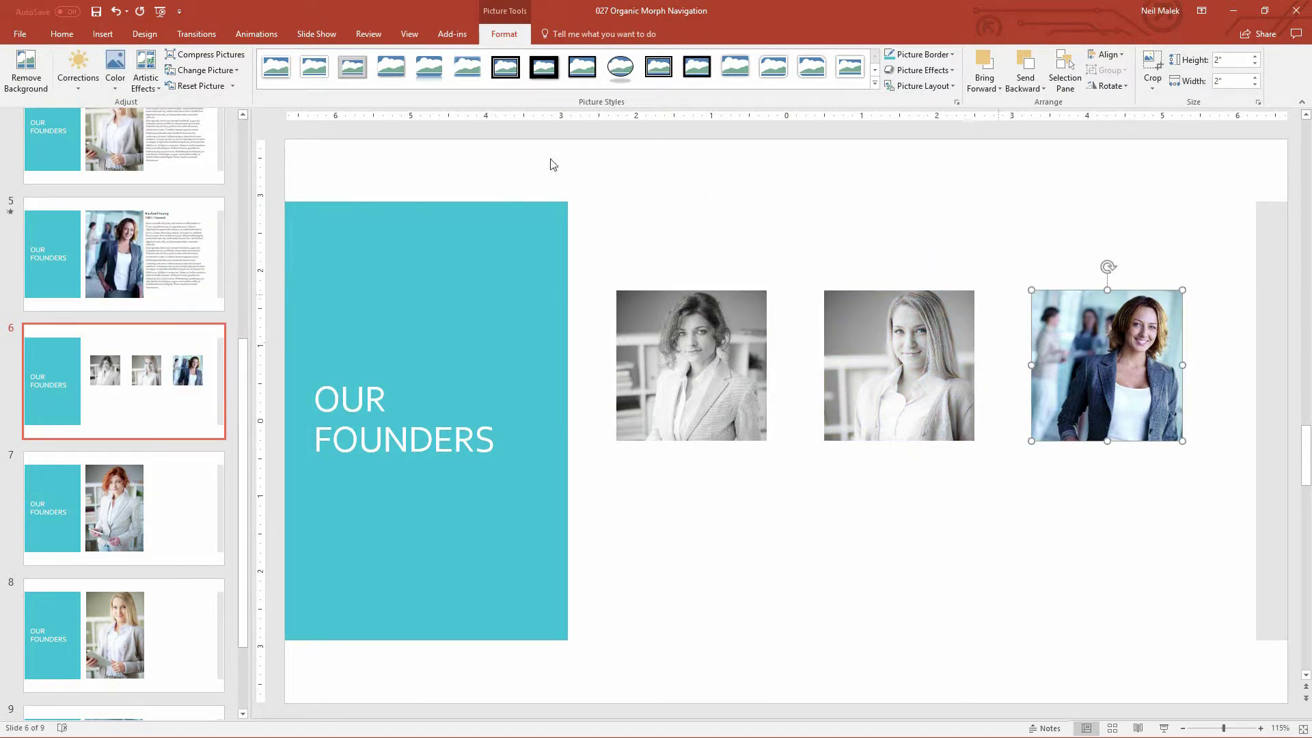
{"action": "left_click", "coordinate": [115, 75]}
{"action": "left_click", "coordinate": [135, 133]}
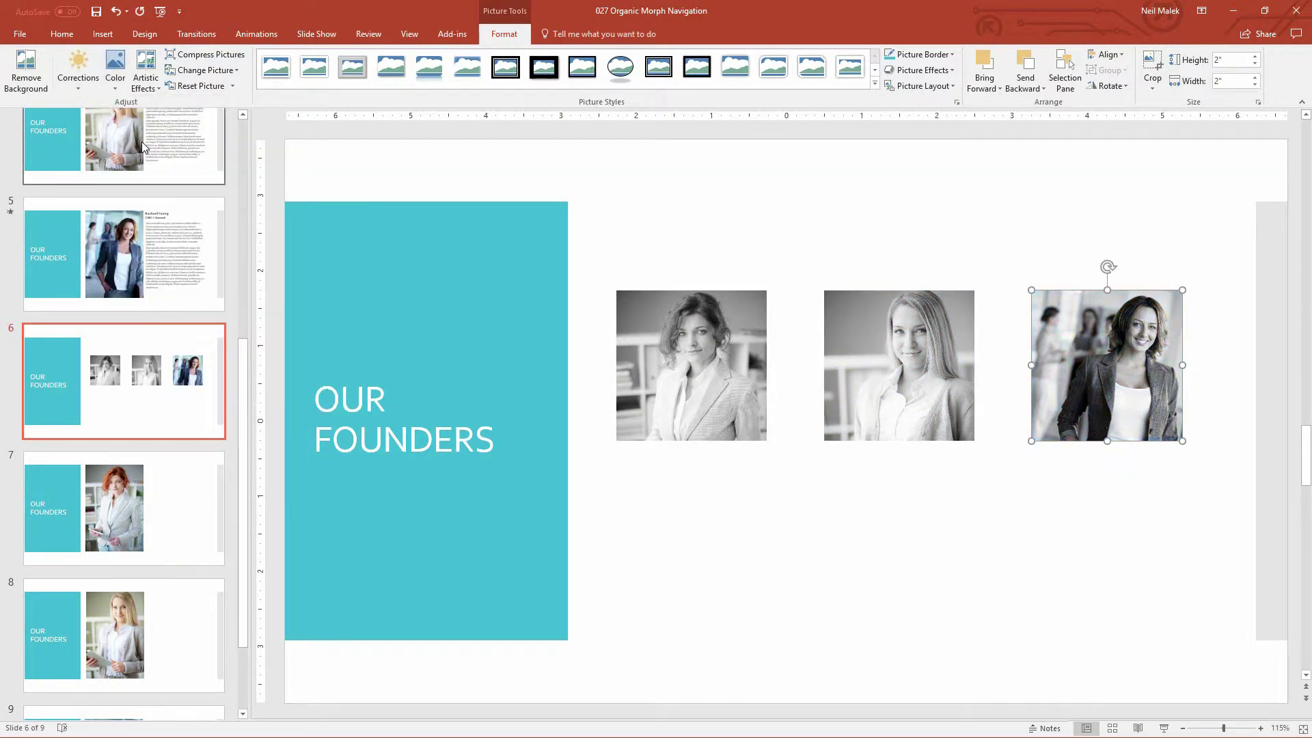
- Give the right photo a 3 pt red border and a drop shadow
{"action": "left_click", "coordinate": [953, 55]}
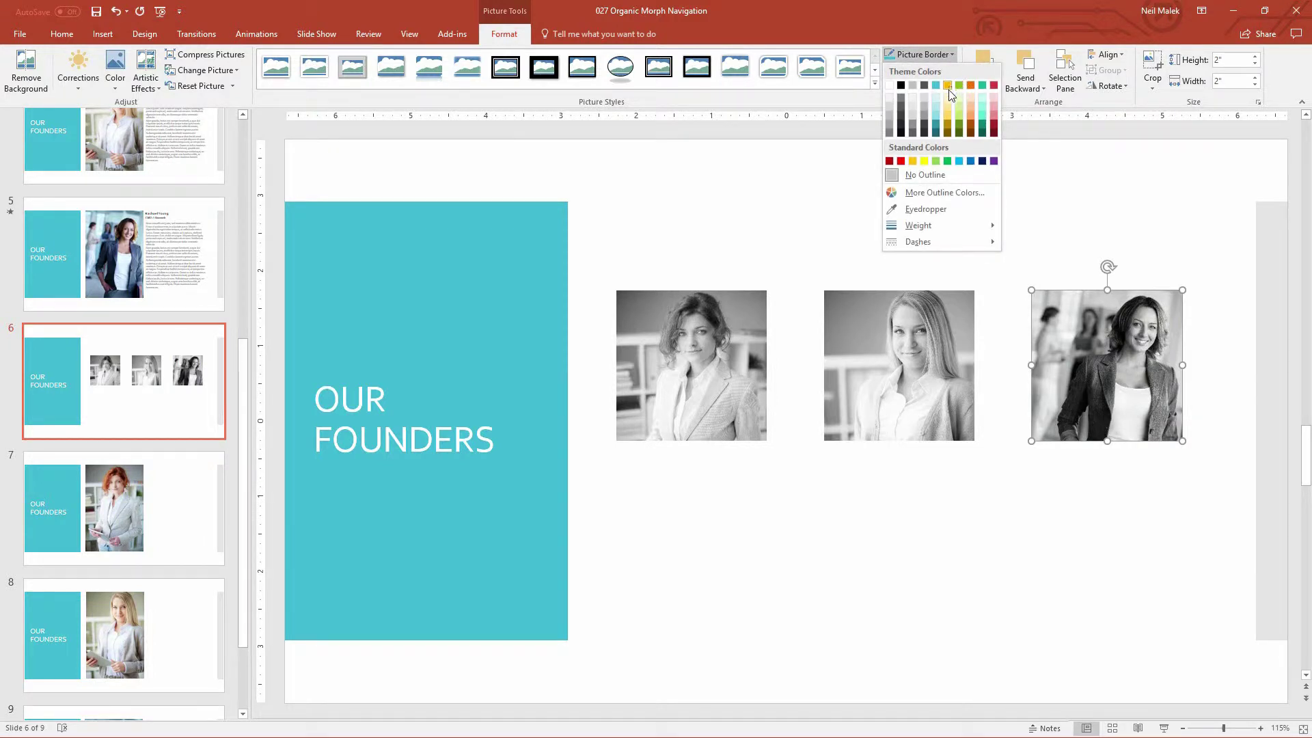
{"action": "left_click", "coordinate": [995, 87]}
{"action": "left_click", "coordinate": [947, 58]}
{"action": "mouse_move", "coordinate": [984, 226]}
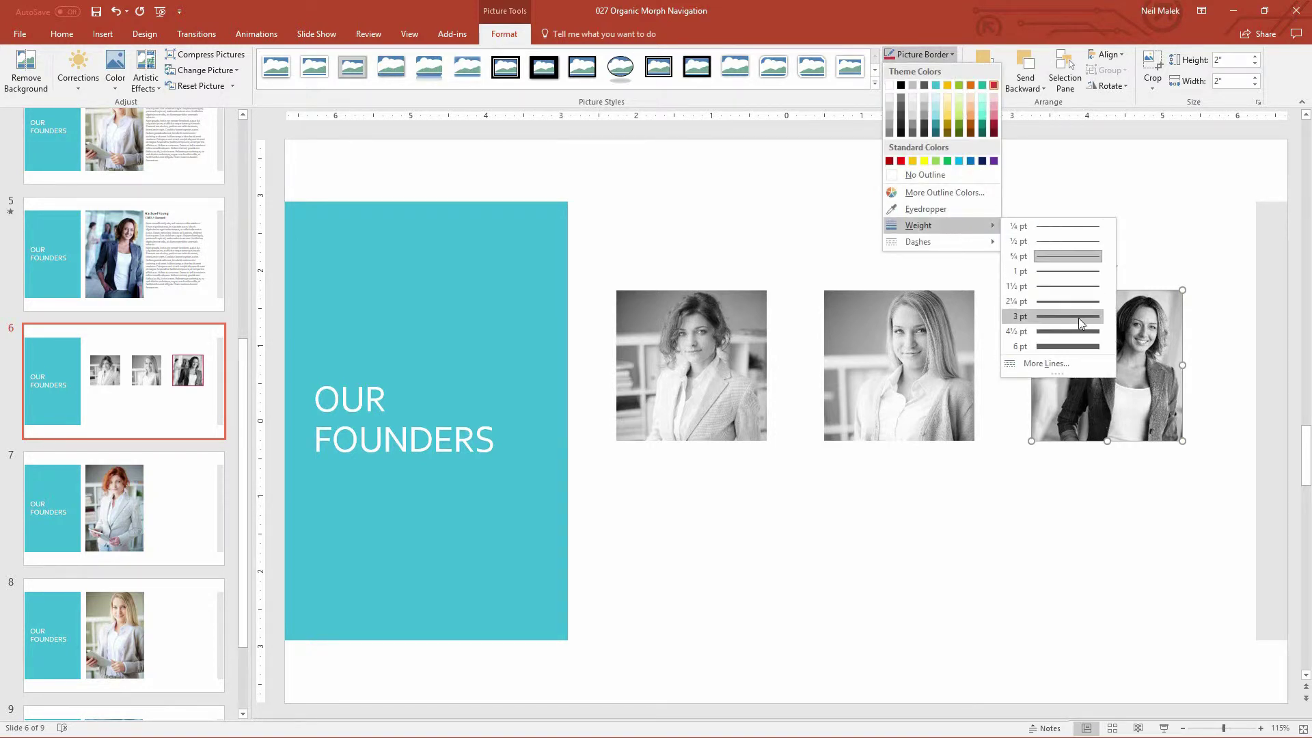
{"action": "left_click", "coordinate": [1077, 316]}
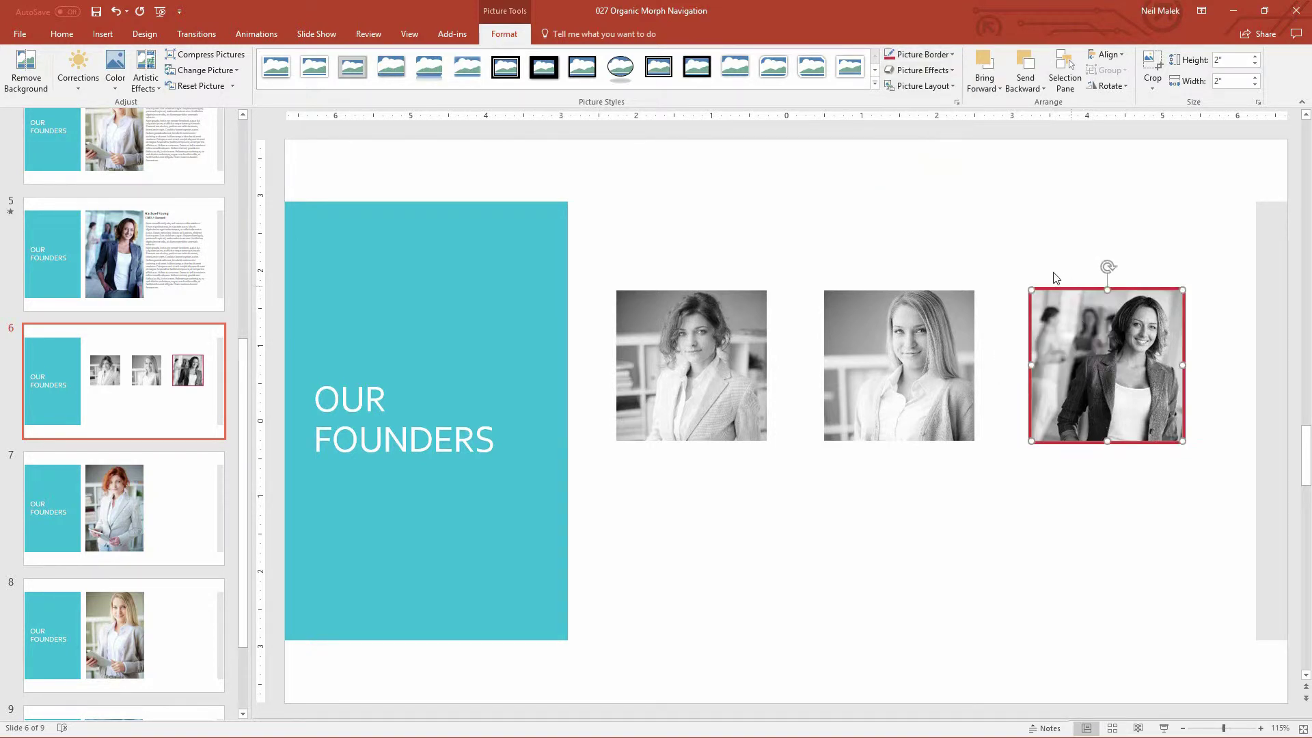
{"action": "left_click", "coordinate": [924, 69]}
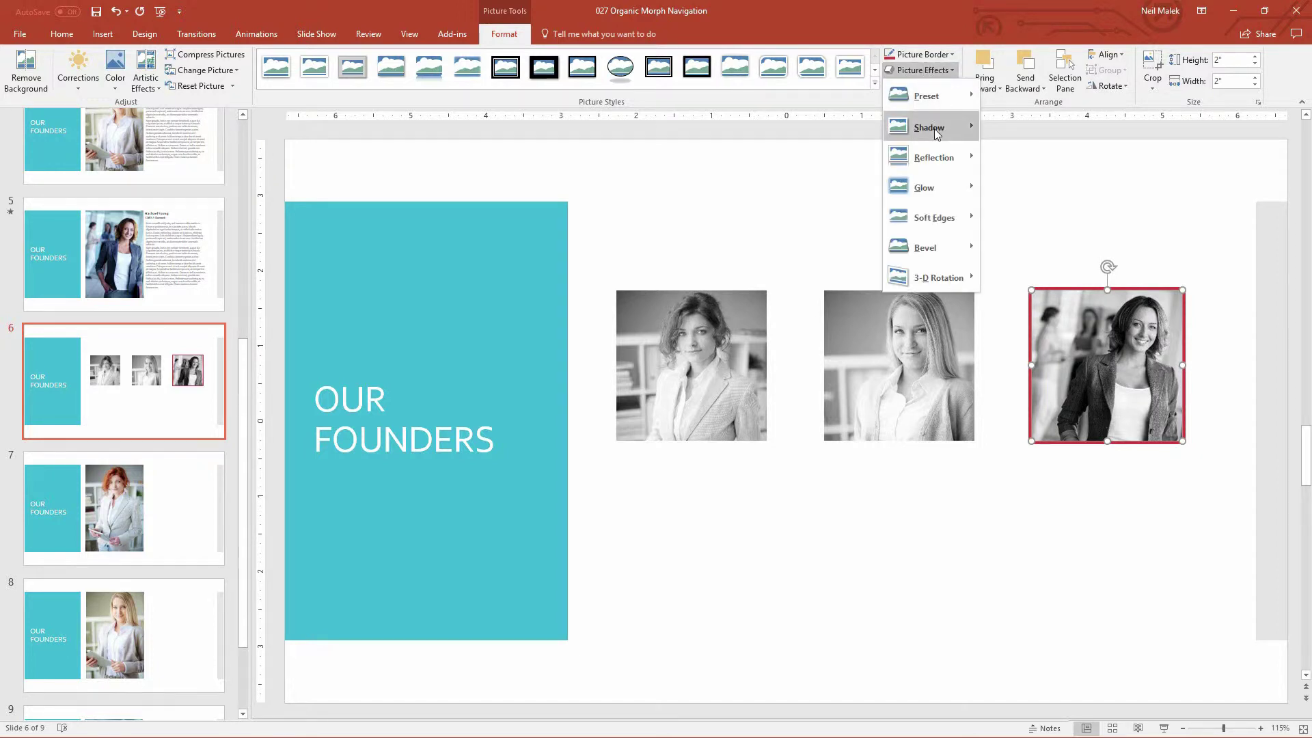
{"action": "mouse_move", "coordinate": [936, 128]}
{"action": "left_click", "coordinate": [1033, 211]}
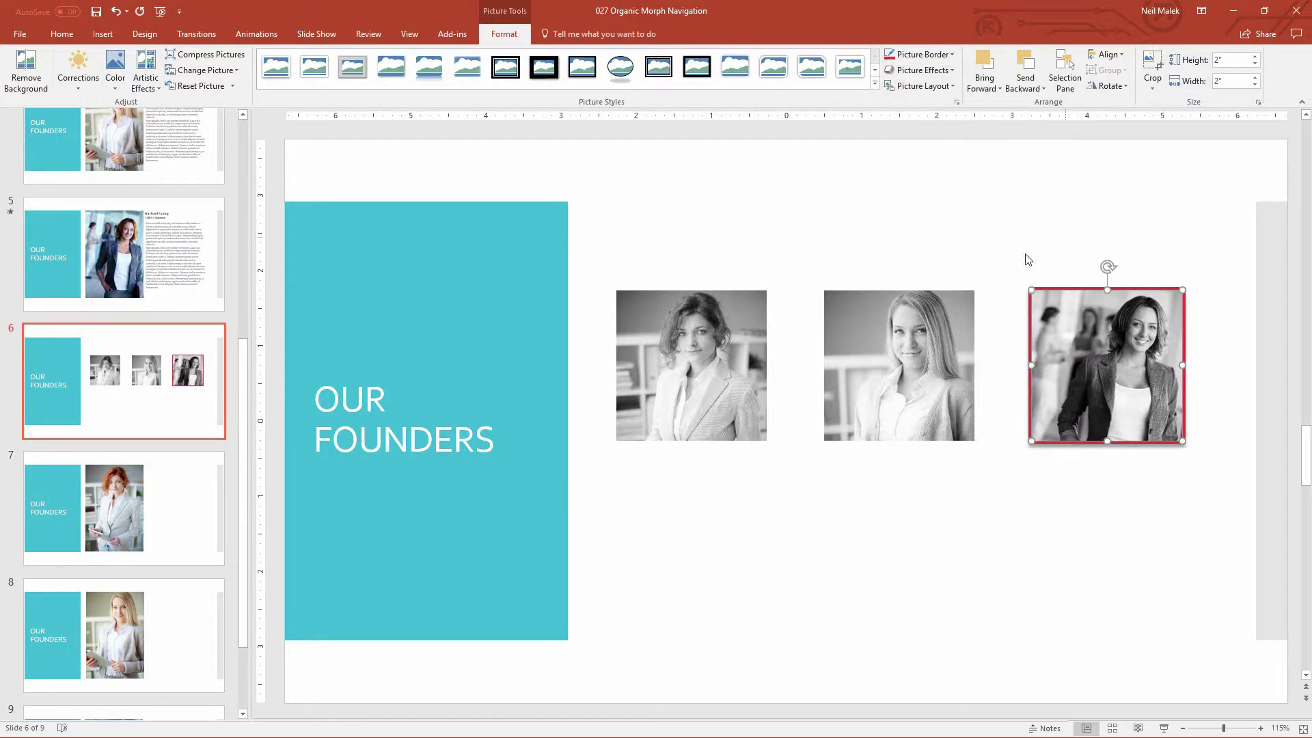
- Copy the right photo's border and shadow onto the middle and left photos with Format Painter
{"action": "left_click", "coordinate": [62, 34]}
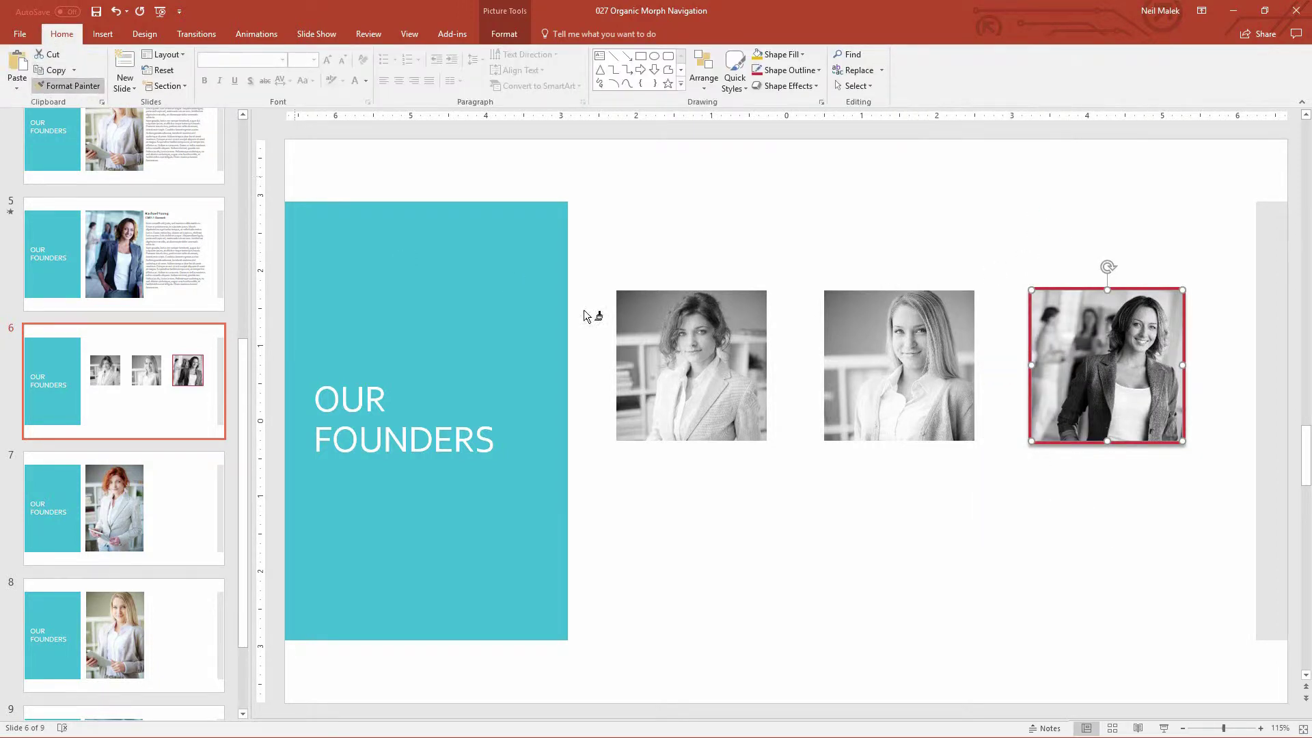
{"action": "left_click", "coordinate": [917, 386]}
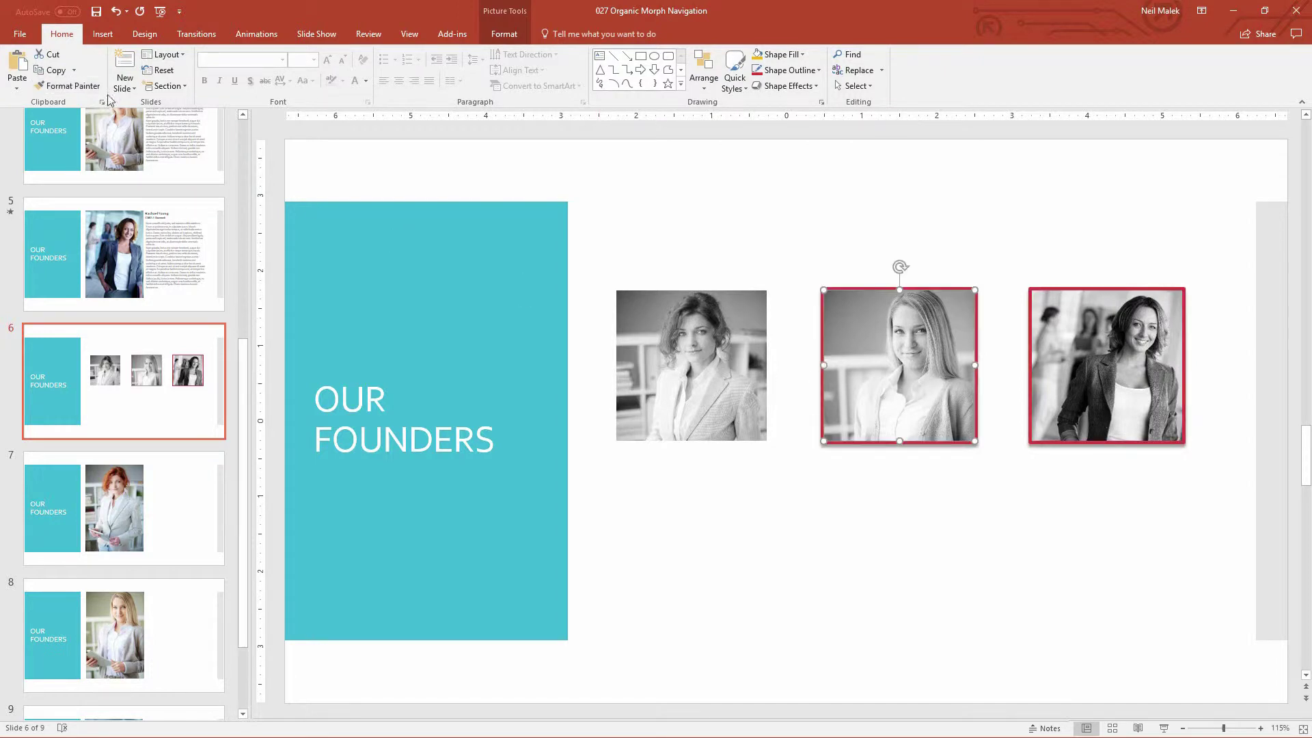
{"action": "left_click", "coordinate": [43, 85]}
{"action": "left_click", "coordinate": [693, 349]}
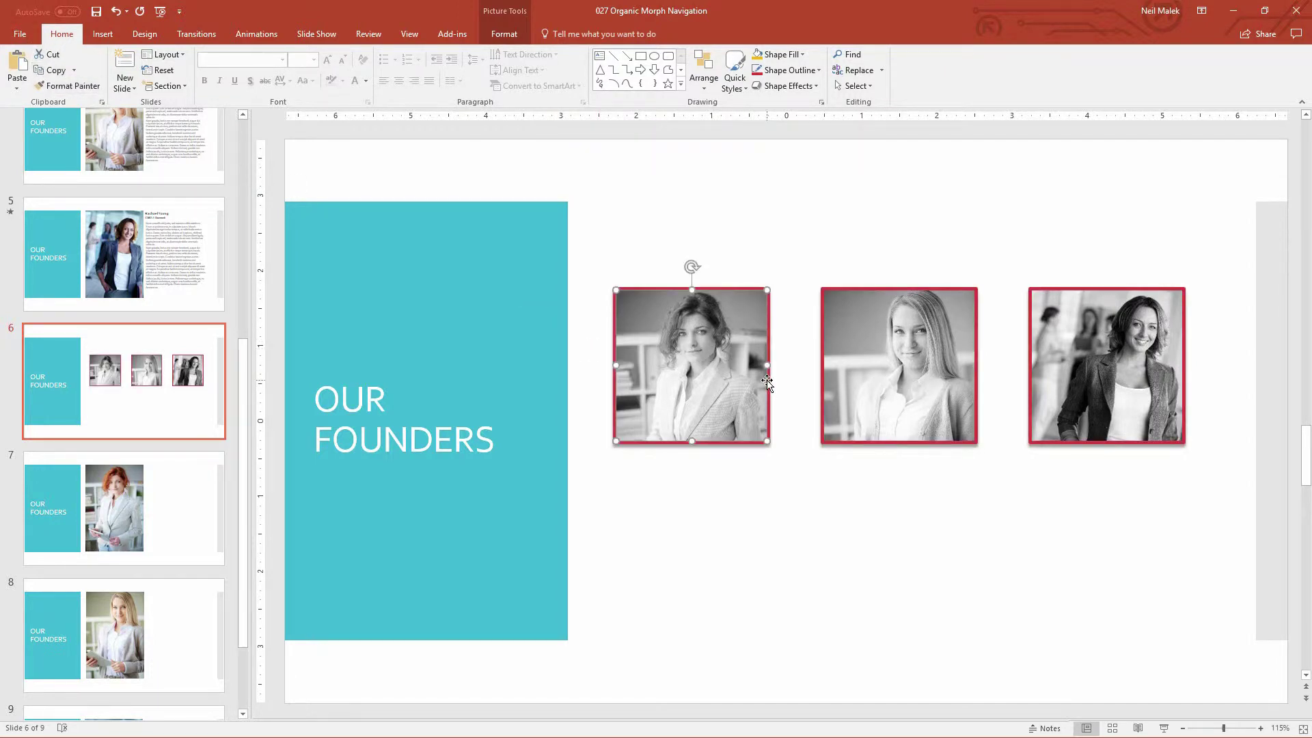
- Change the left photo's border to gold and paint it onto the middle and right photos
{"action": "left_click", "coordinate": [505, 34]}
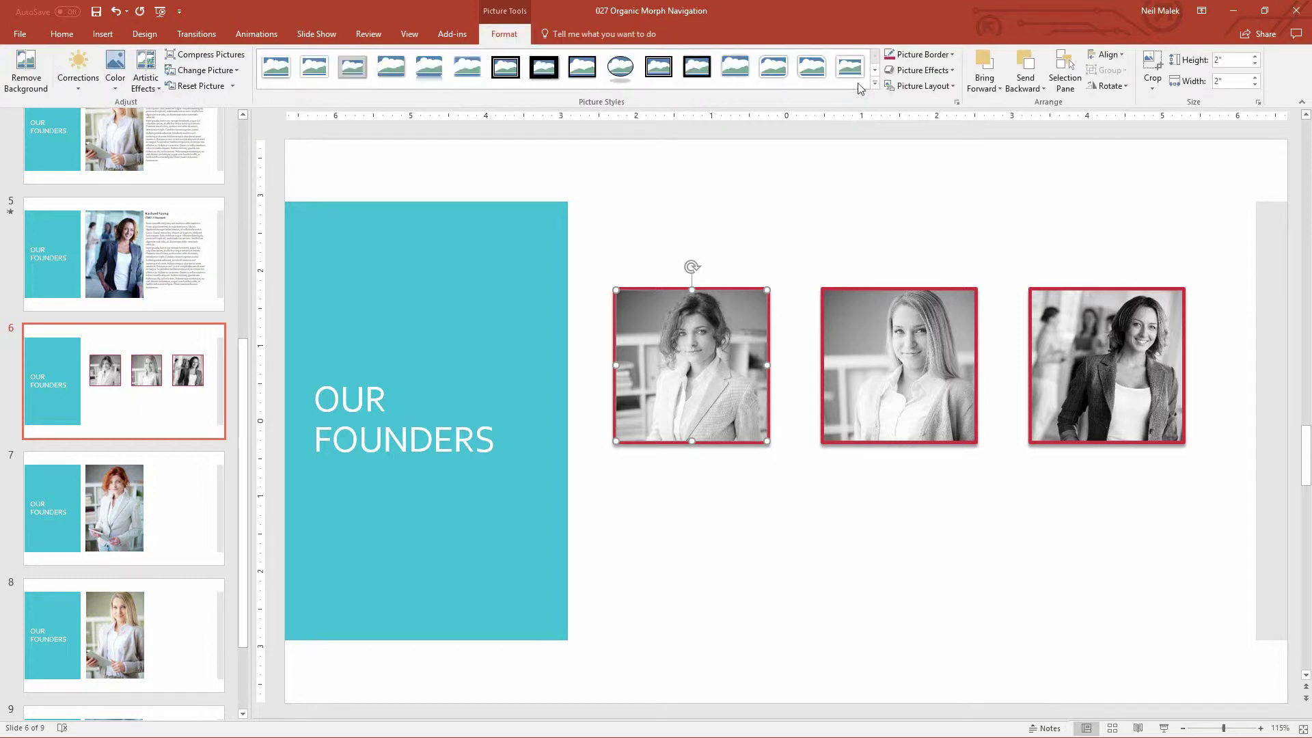
{"action": "left_click", "coordinate": [954, 56]}
{"action": "left_click", "coordinate": [948, 86]}
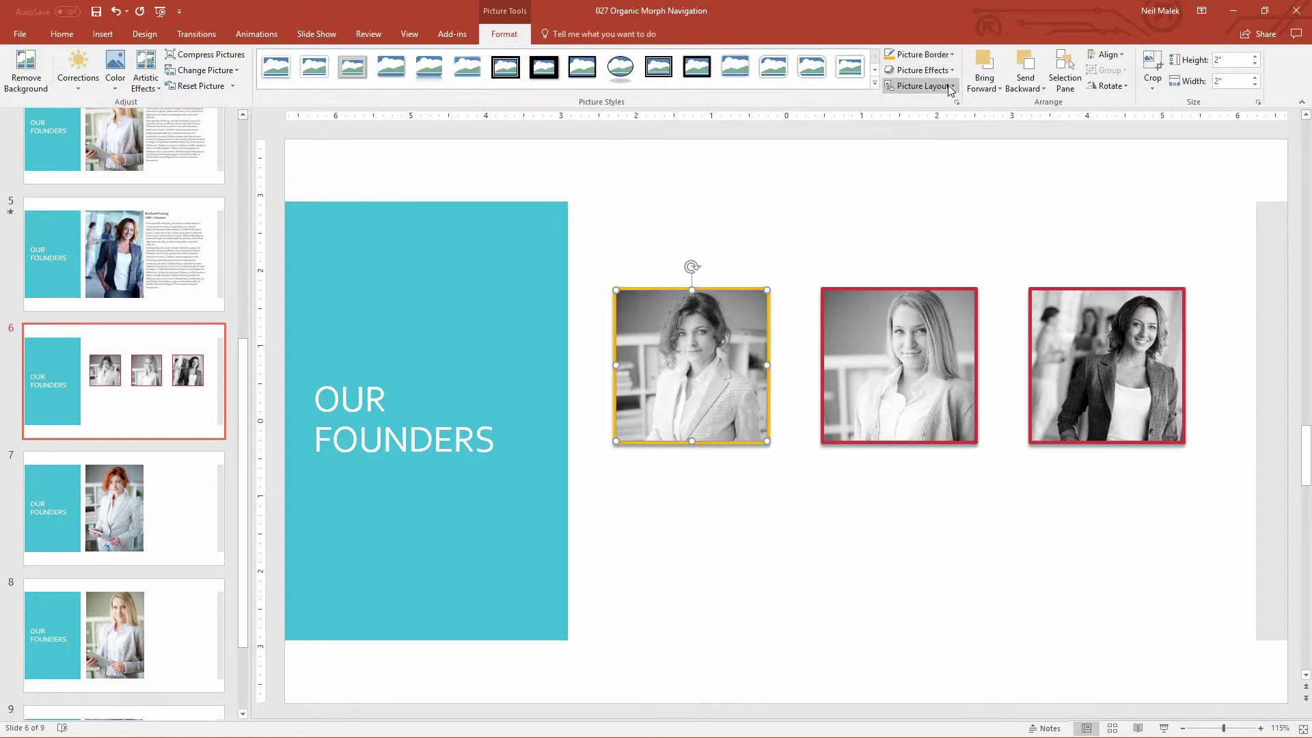
{"action": "left_click", "coordinate": [62, 35]}
{"action": "left_click", "coordinate": [68, 86]}
{"action": "left_click", "coordinate": [841, 342]}
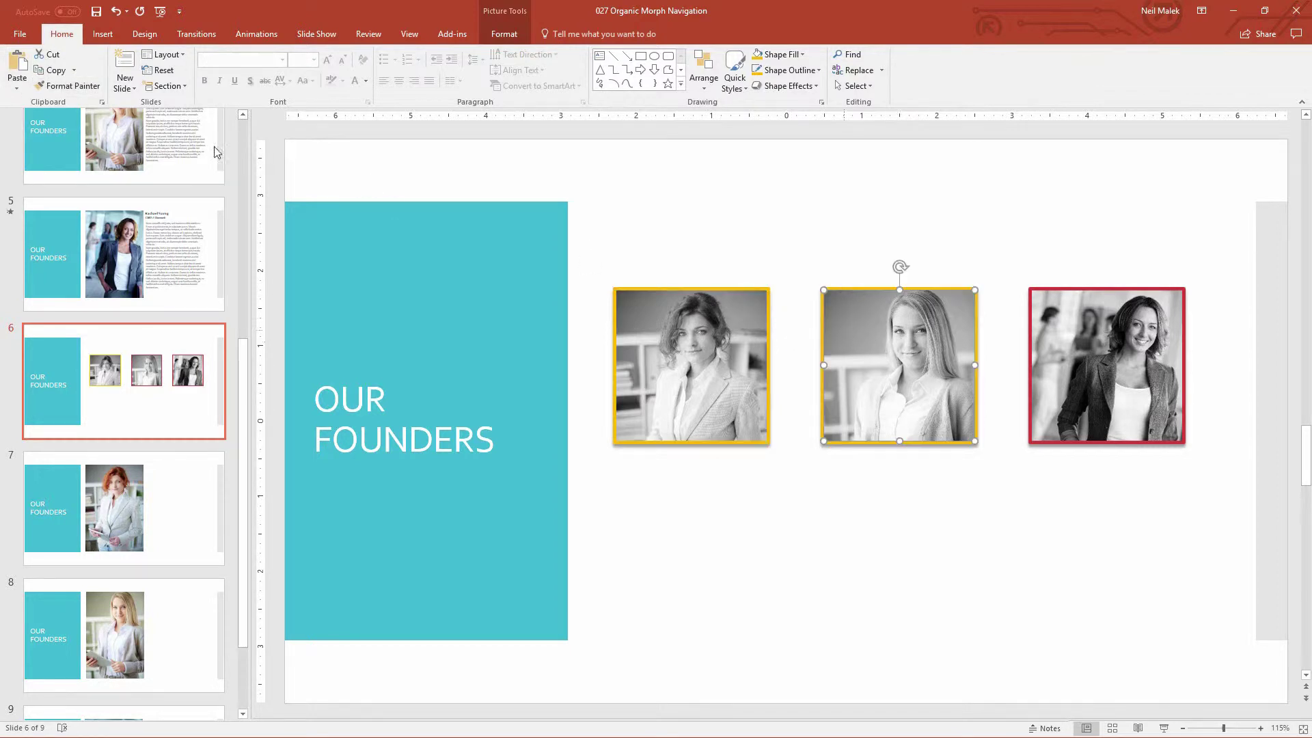
{"action": "left_click", "coordinate": [68, 85]}
{"action": "left_click", "coordinate": [1091, 348]}
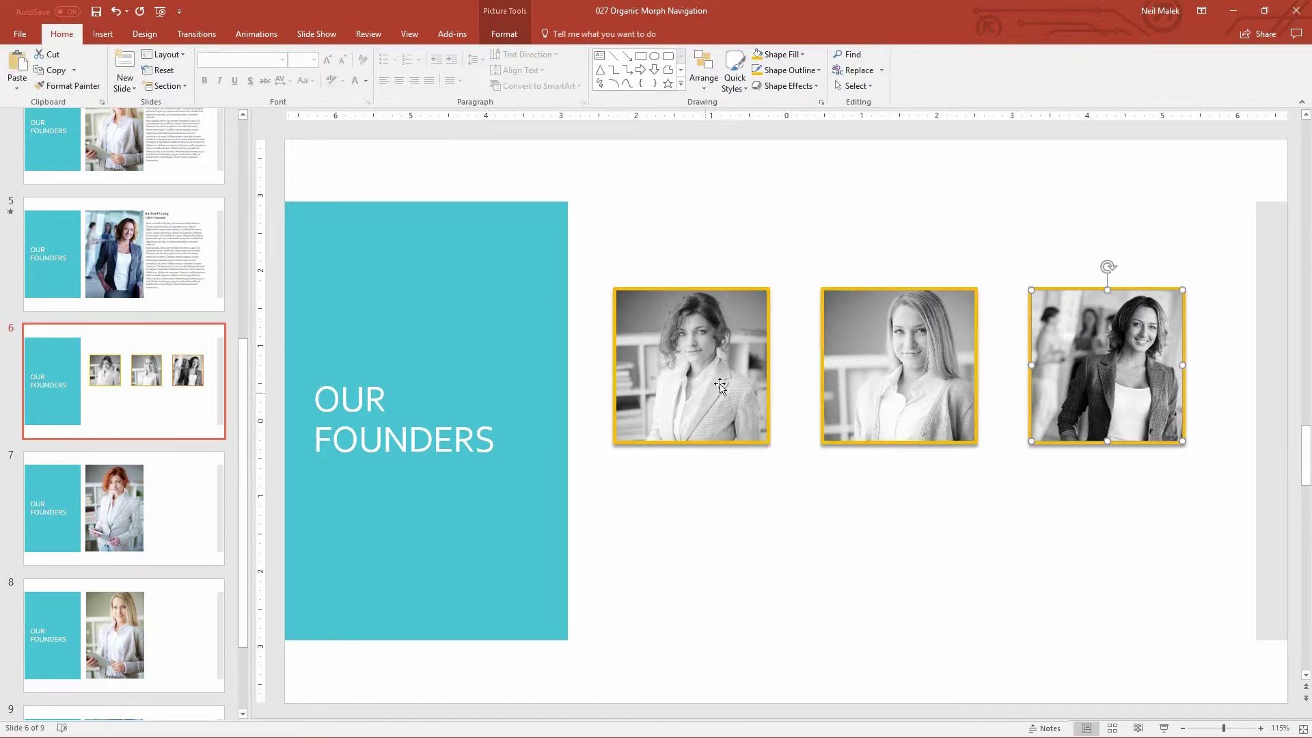
- Move the three photos higher into a top-aligned, evenly spaced row
{"action": "left_click_drag", "start_coordinate": [699, 359], "coordinate": [702, 330]}
{"action": "left_click_drag", "start_coordinate": [906, 365], "coordinate": [897, 343]}
{"action": "left_click_drag", "start_coordinate": [1097, 358], "coordinate": [1077, 329]}
{"action": "left_click", "coordinate": [938, 506]}
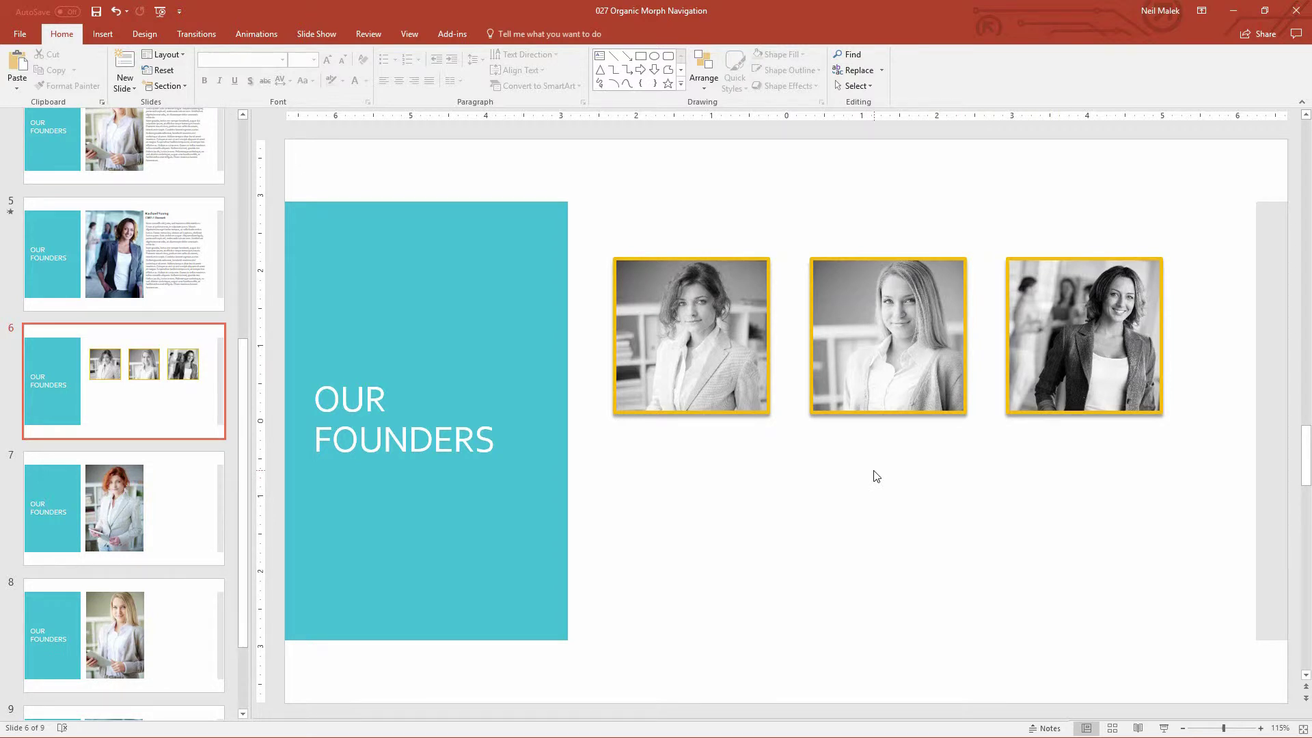
- Select slides 6 through 9 and apply the Morph transition
{"action": "left_click", "coordinate": [140, 414]}
{"action": "scroll", "coordinate": [139, 414], "scroll_direction": "down", "scroll_amount": 1}
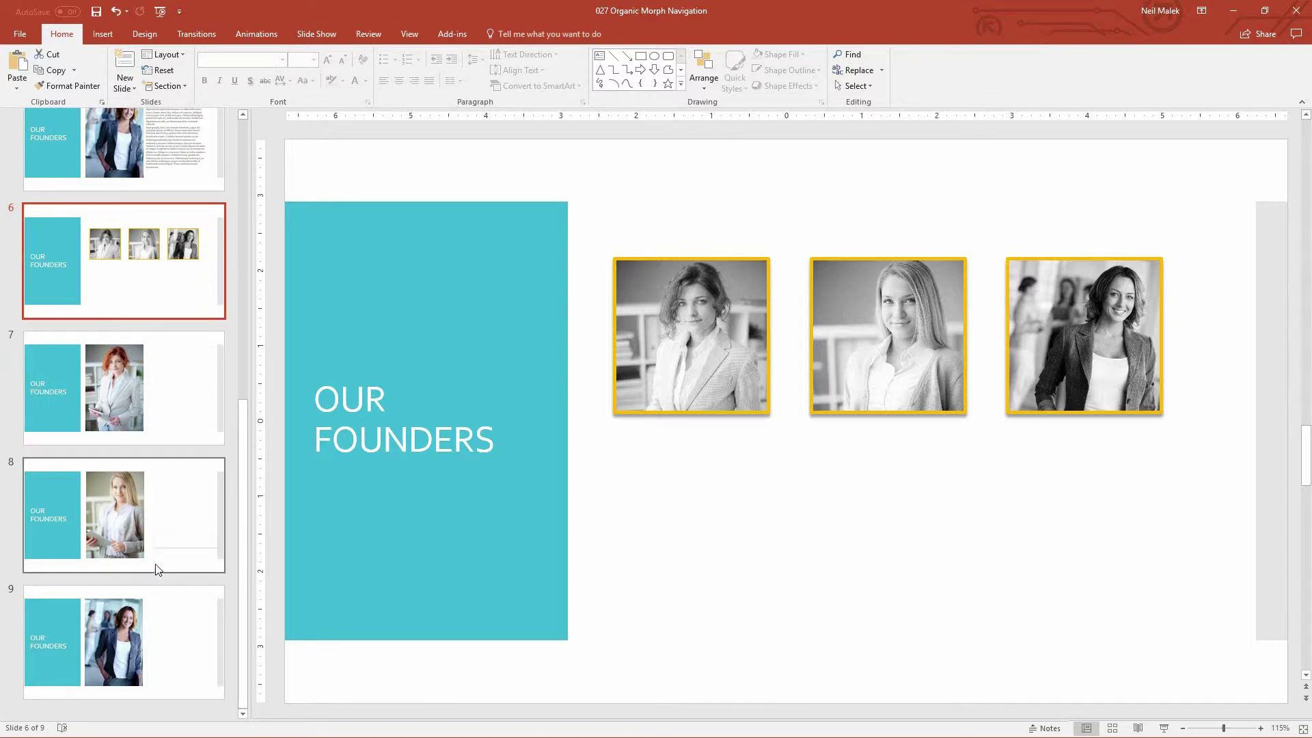
{"action": "left_click", "coordinate": [157, 589], "text": "shift"}
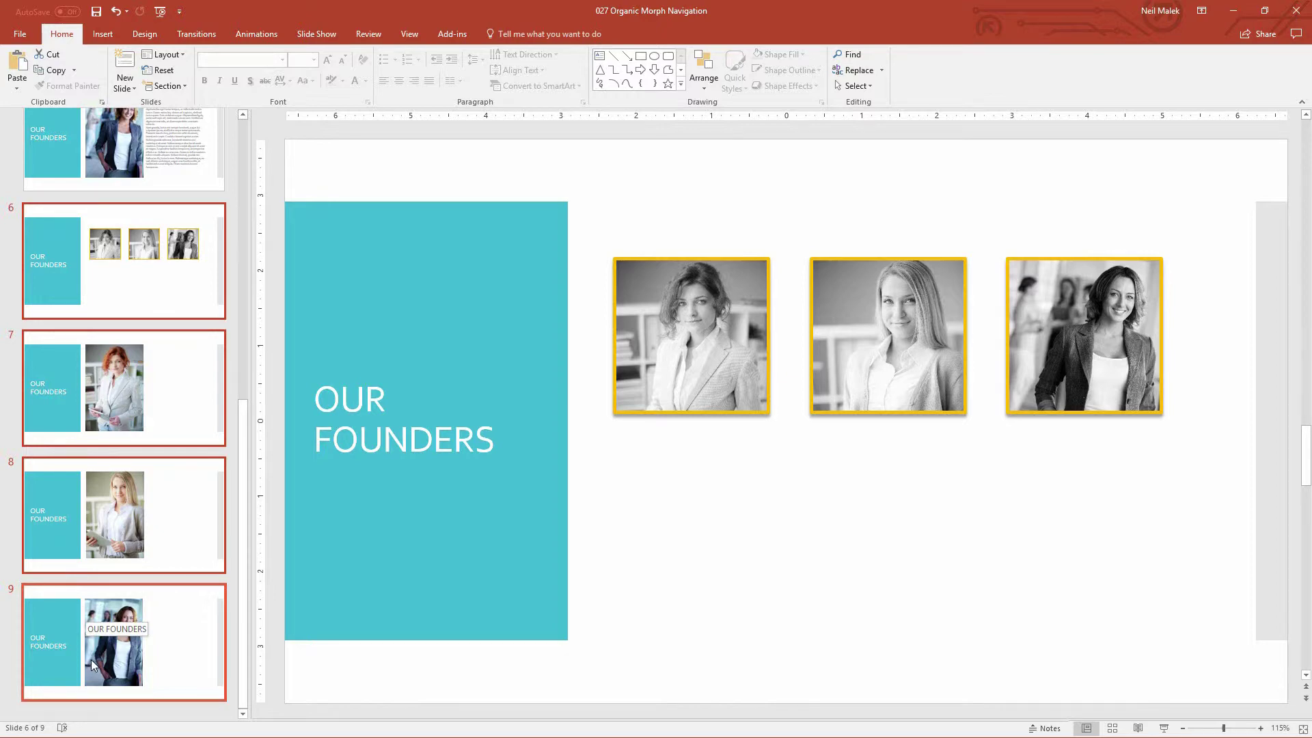
{"action": "left_click", "coordinate": [199, 34]}
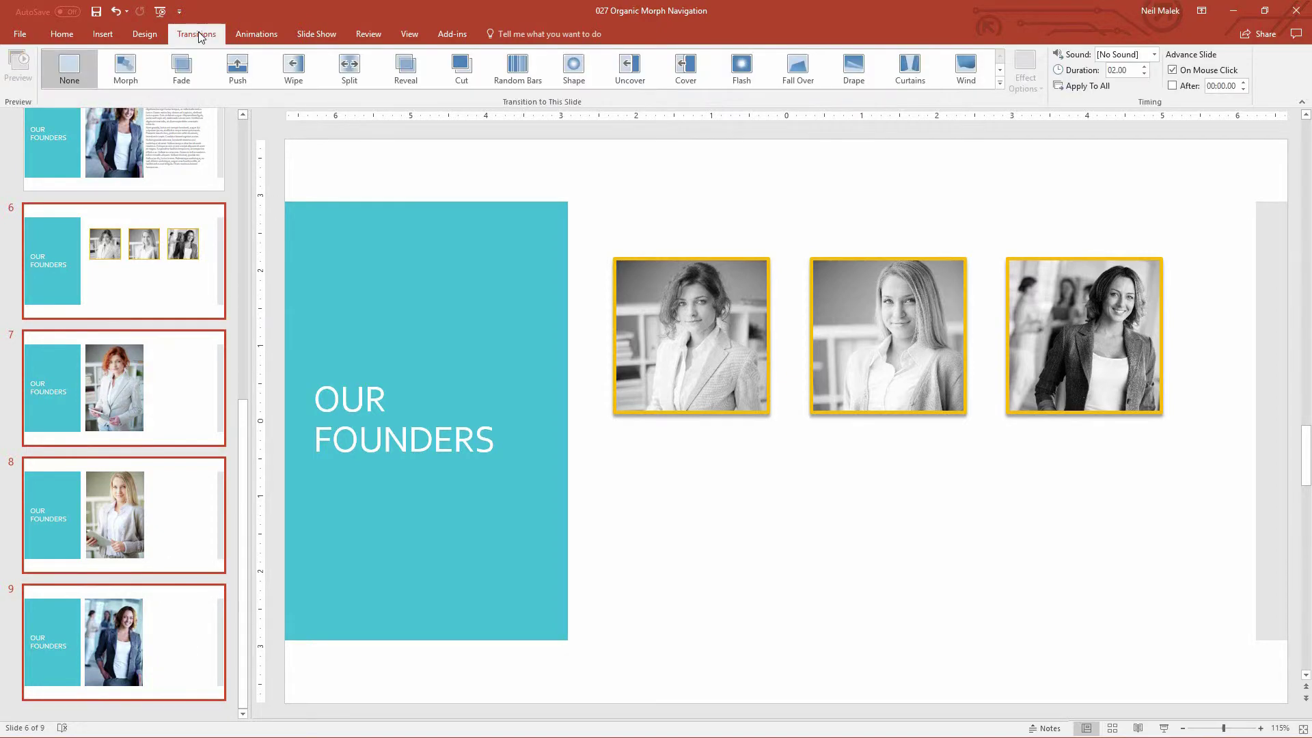
{"action": "left_click", "coordinate": [127, 68]}
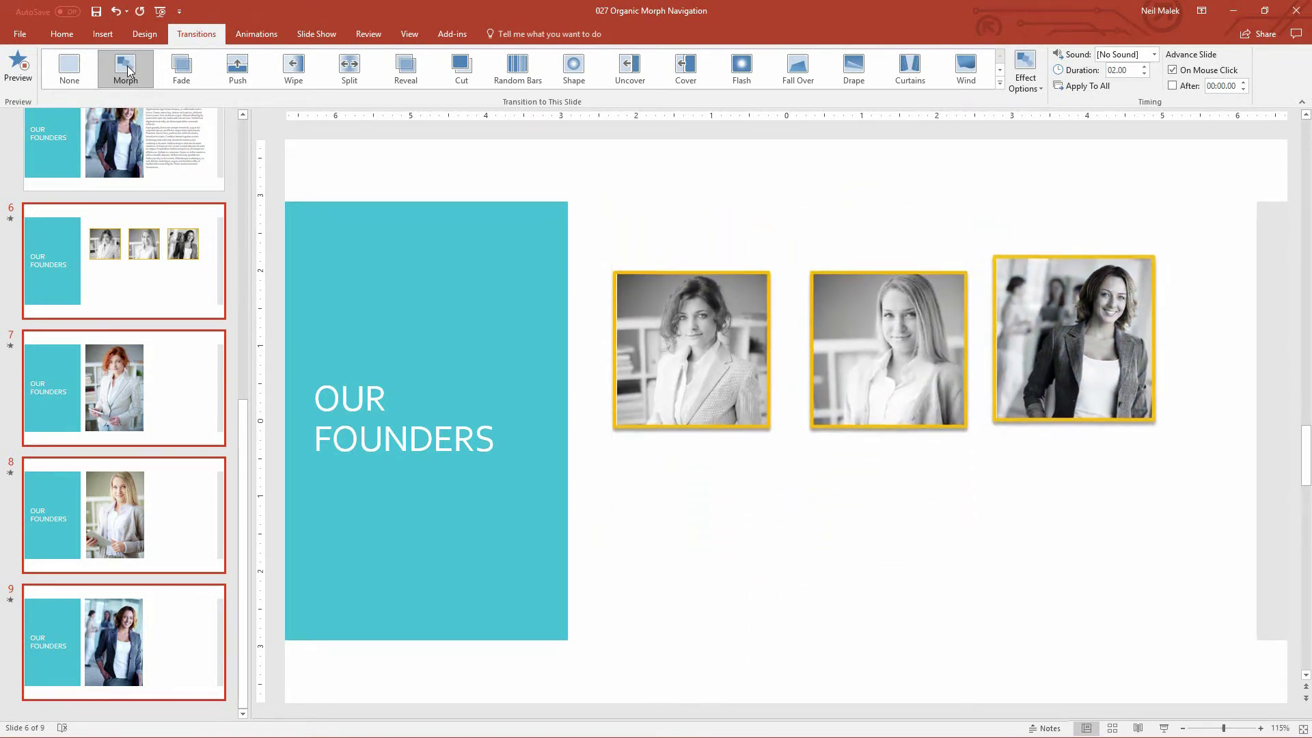
{"action": "left_click", "coordinate": [135, 277]}
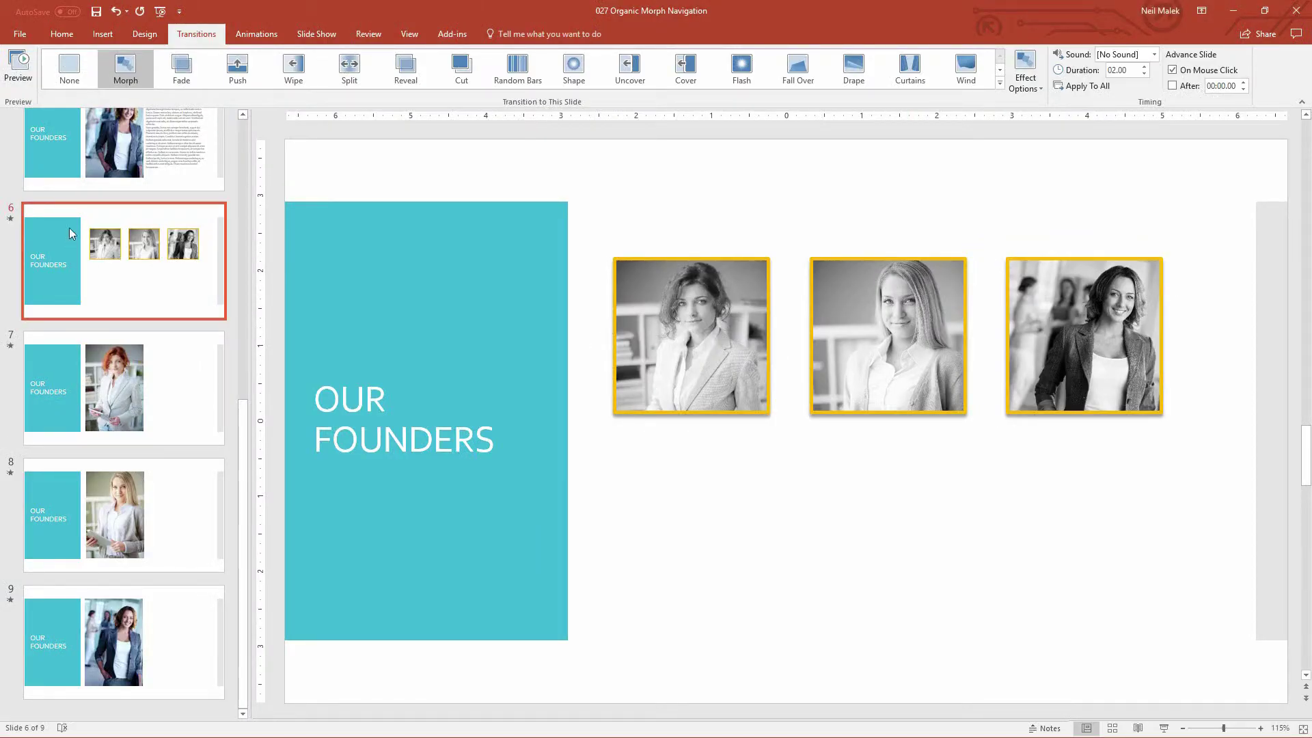
- Hyperlink the first founder photo to slide 7 in this document
{"action": "left_click", "coordinate": [709, 317]}
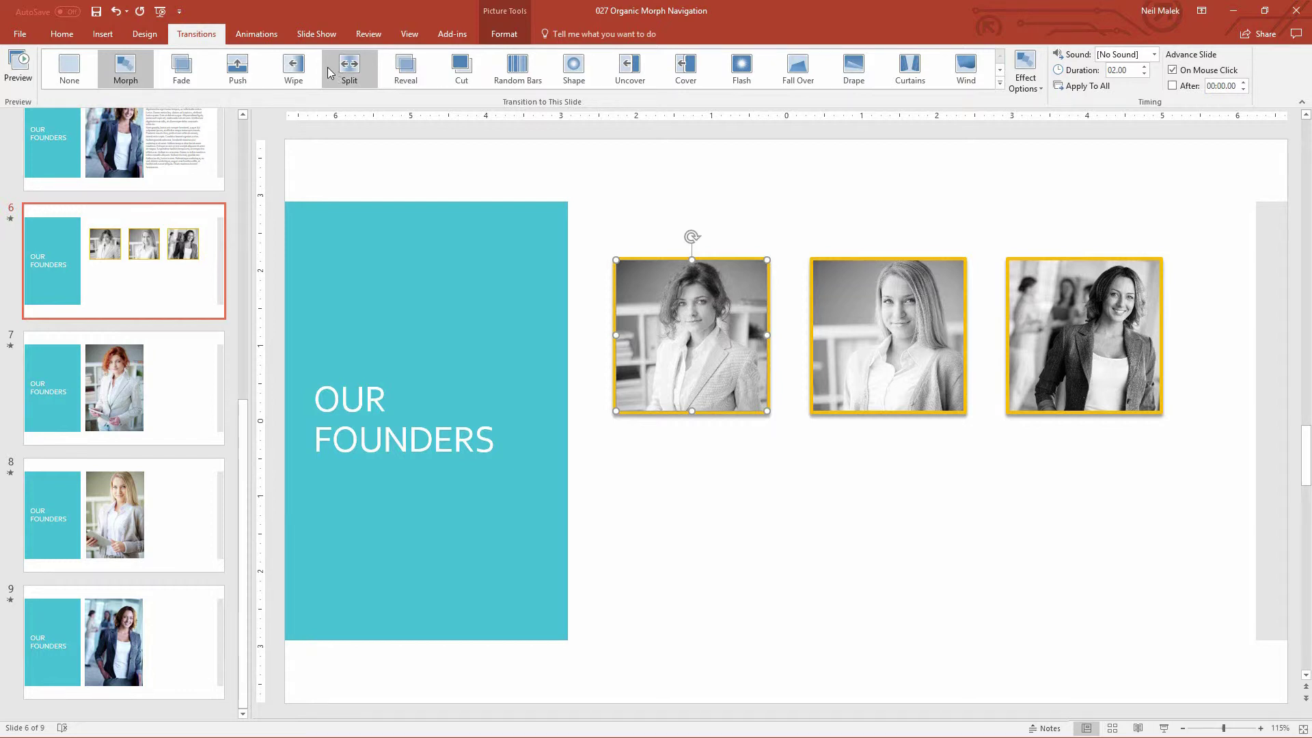
{"action": "left_click", "coordinate": [96, 39]}
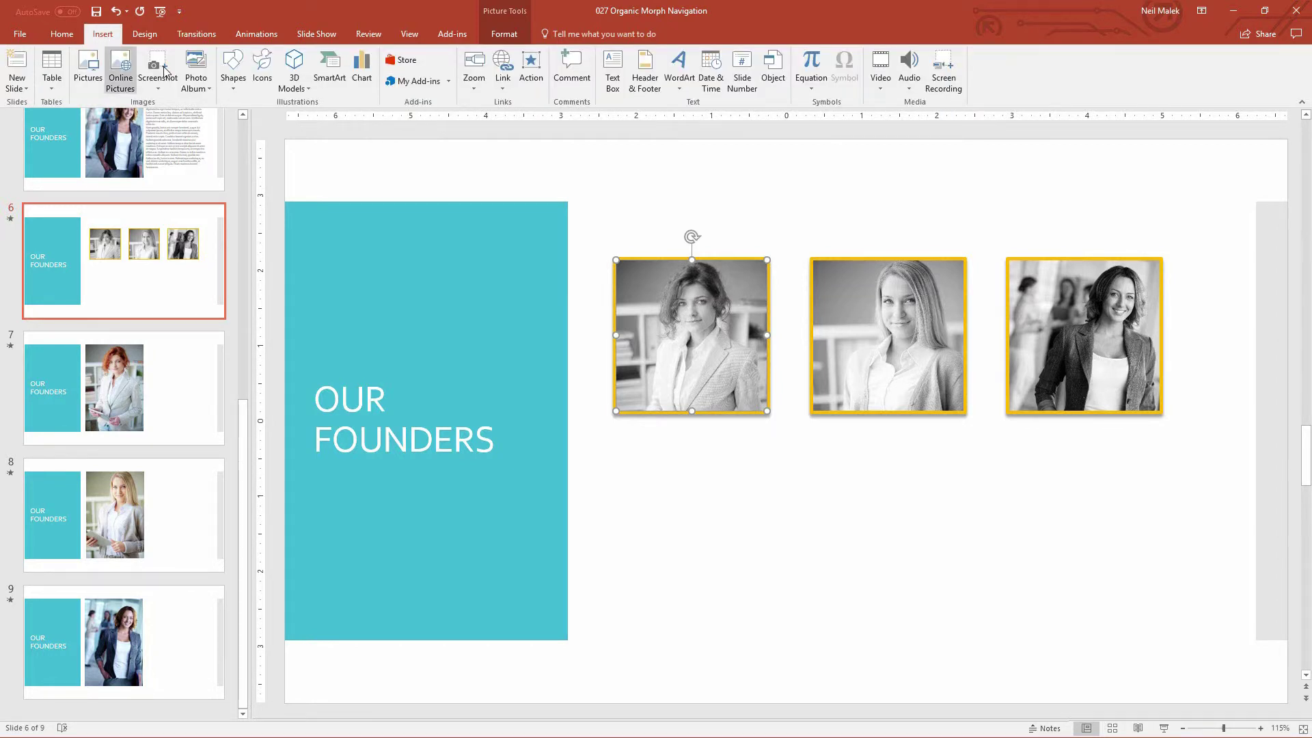
{"action": "left_click", "coordinate": [508, 78]}
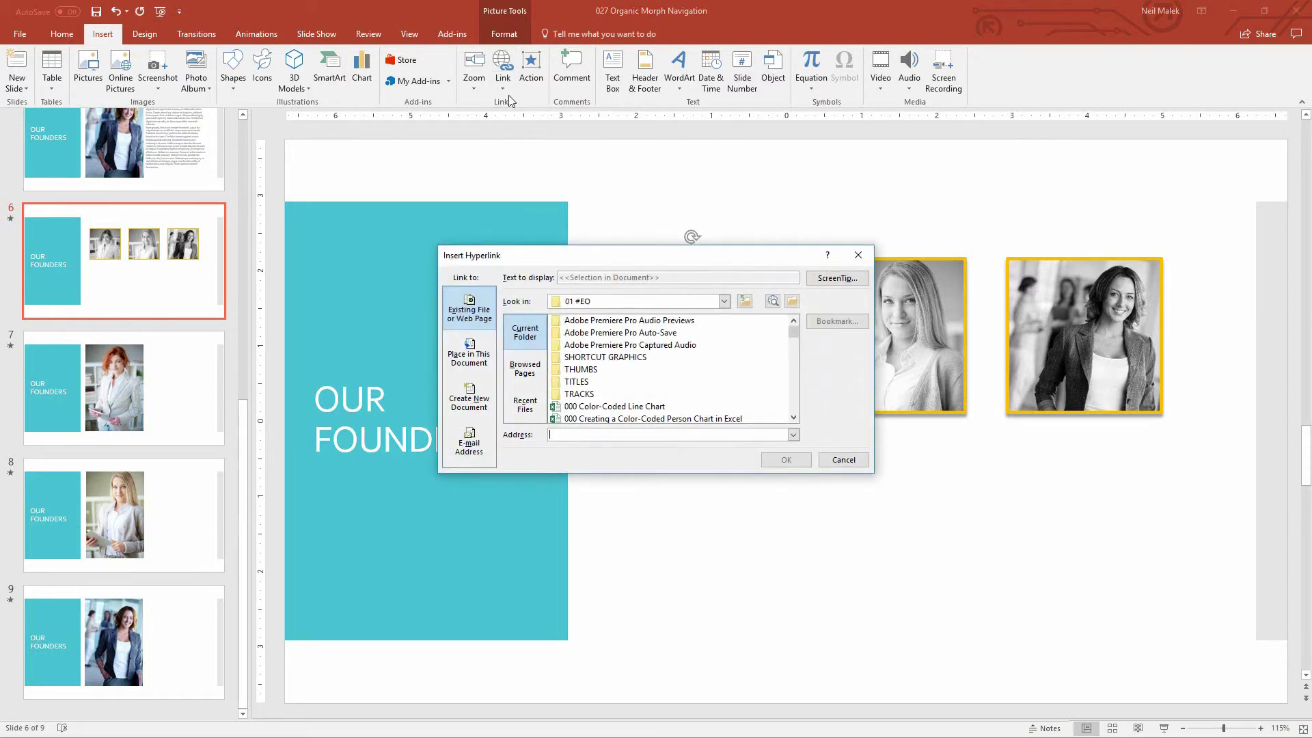
{"action": "left_click_drag", "start_coordinate": [615, 255], "coordinate": [784, 392]}
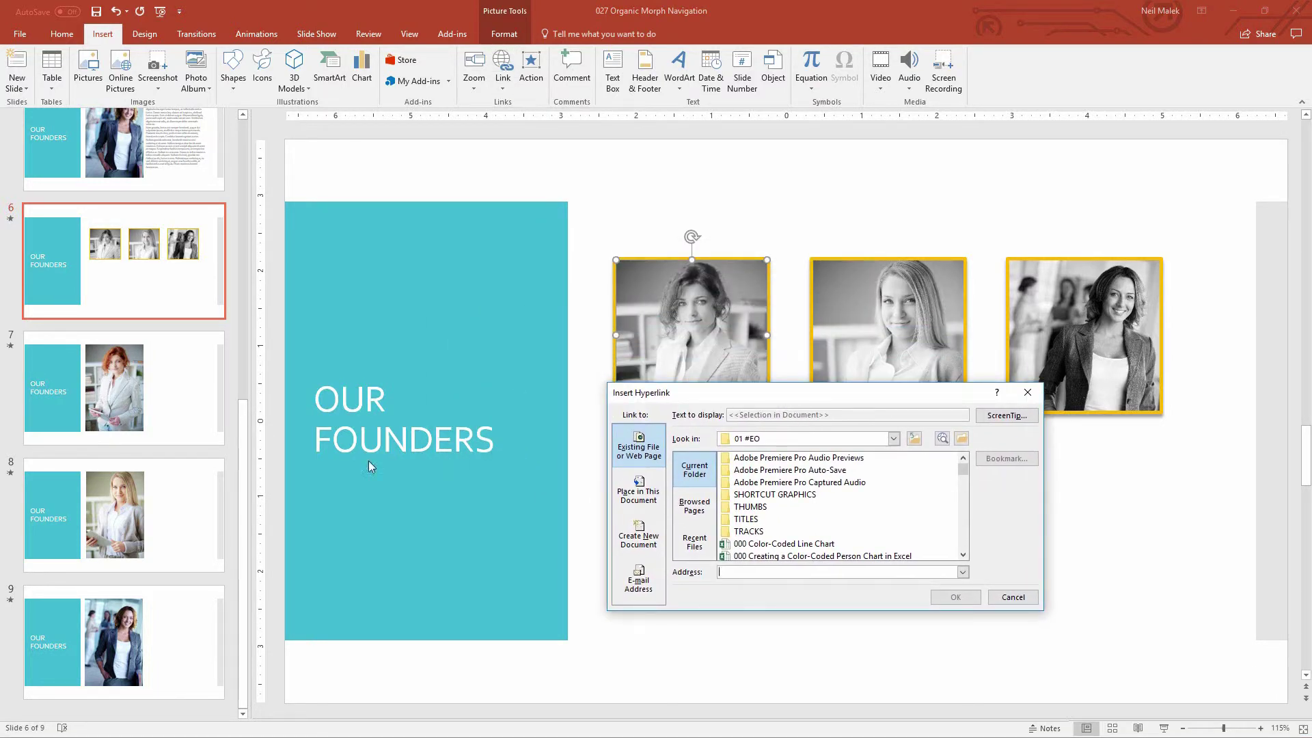
{"action": "left_click", "coordinate": [642, 496]}
{"action": "left_click", "coordinate": [751, 548]}
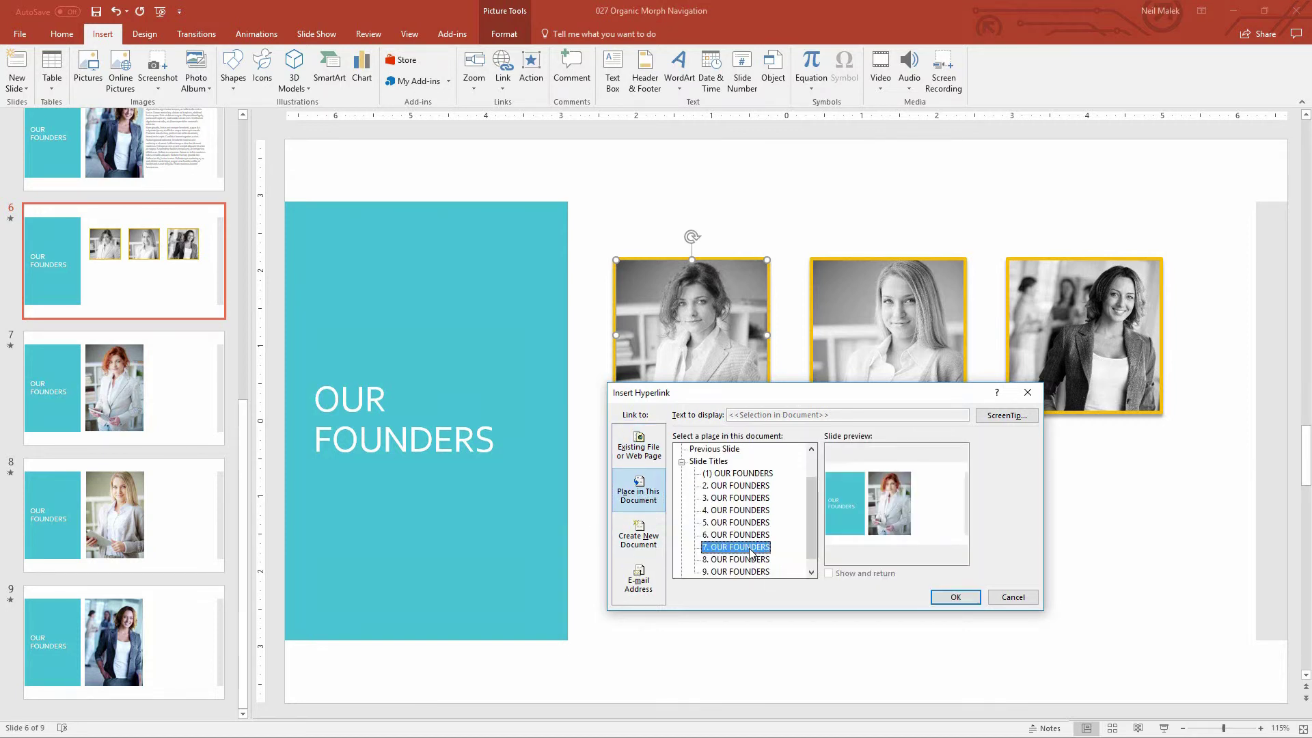
{"action": "left_click", "coordinate": [970, 598]}
- Hyperlink the second founder photo to slide 8 and the third to slide 9
{"action": "left_click", "coordinate": [889, 351]}
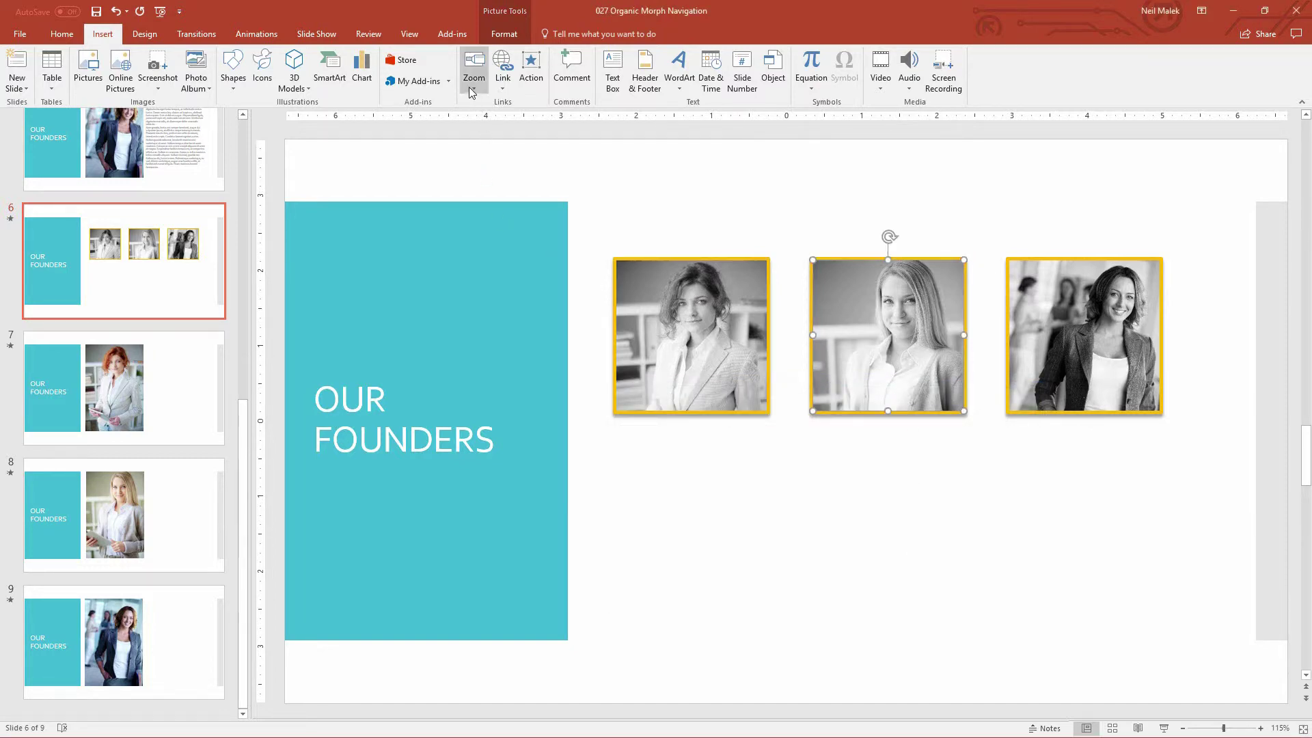
{"action": "left_click", "coordinate": [504, 68]}
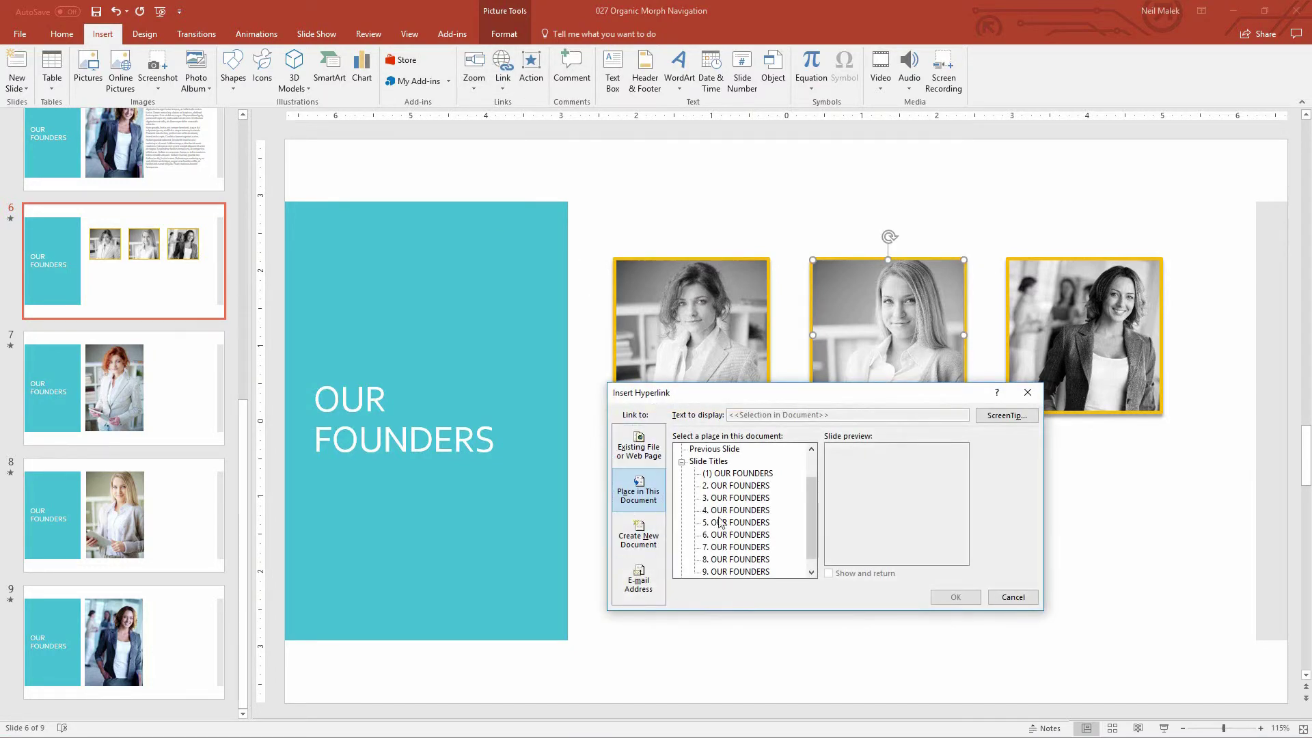
{"action": "left_click", "coordinate": [757, 560]}
{"action": "left_click", "coordinate": [960, 598]}
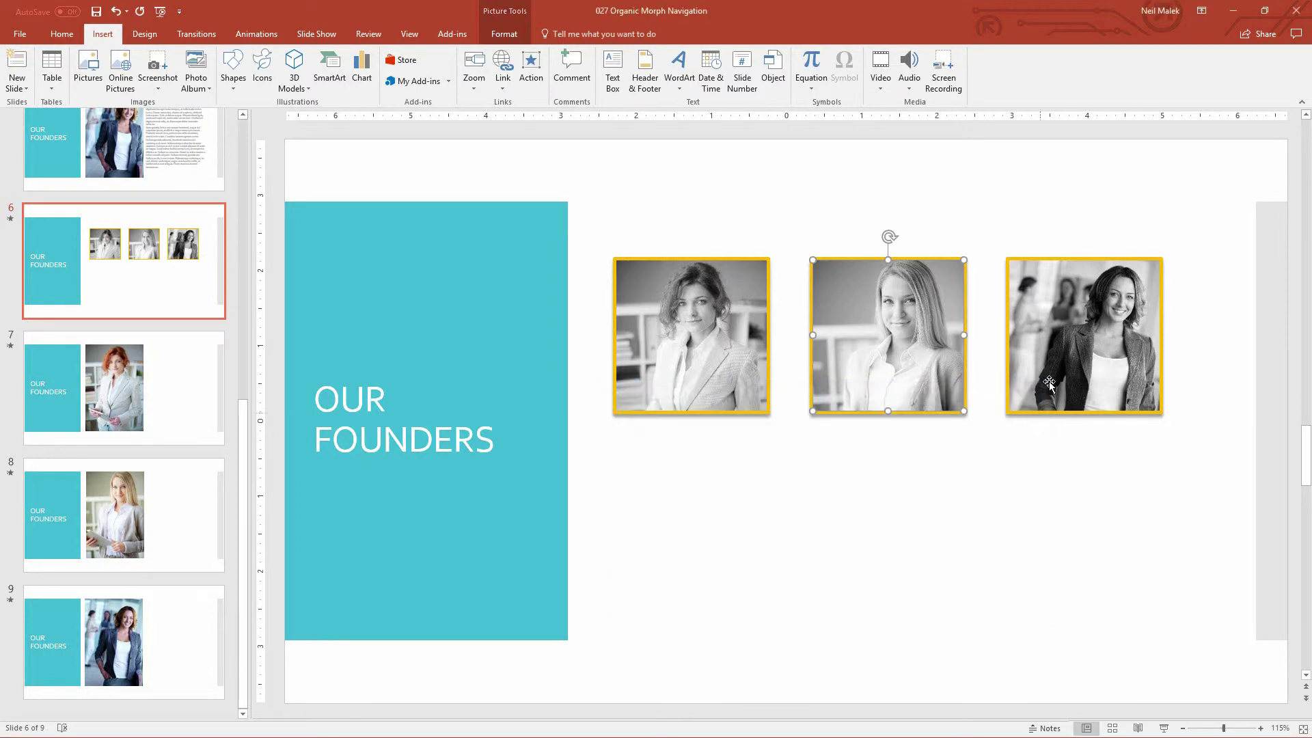
{"action": "left_click", "coordinate": [1051, 366]}
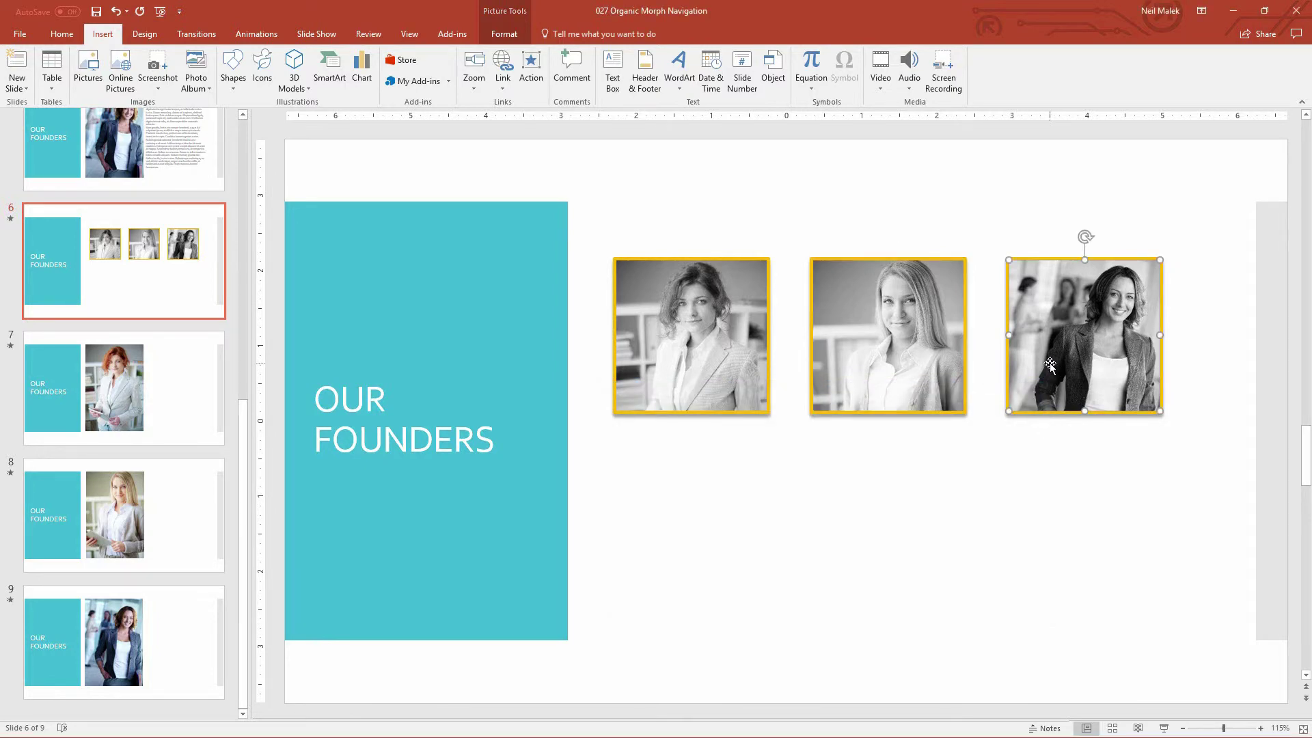
{"action": "key", "text": "ctrl+k"}
{"action": "scroll", "coordinate": [752, 526], "scroll_direction": "down", "scroll_amount": 1}
{"action": "left_click", "coordinate": [734, 561]}
{"action": "double_click", "coordinate": [734, 562]}
- Draw an outline-free rectangle covering the teal OUR FOUNDERS panel
{"action": "left_click", "coordinate": [847, 518]}
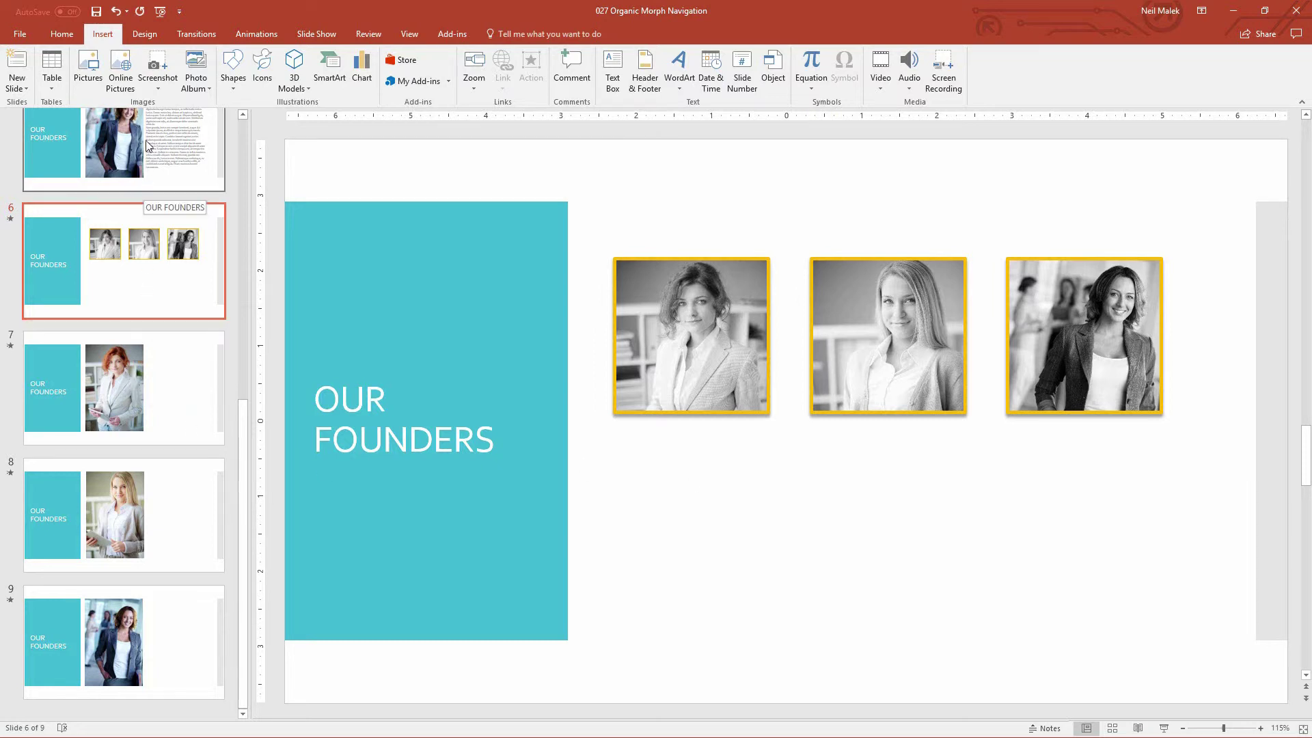
{"action": "left_click", "coordinate": [234, 88]}
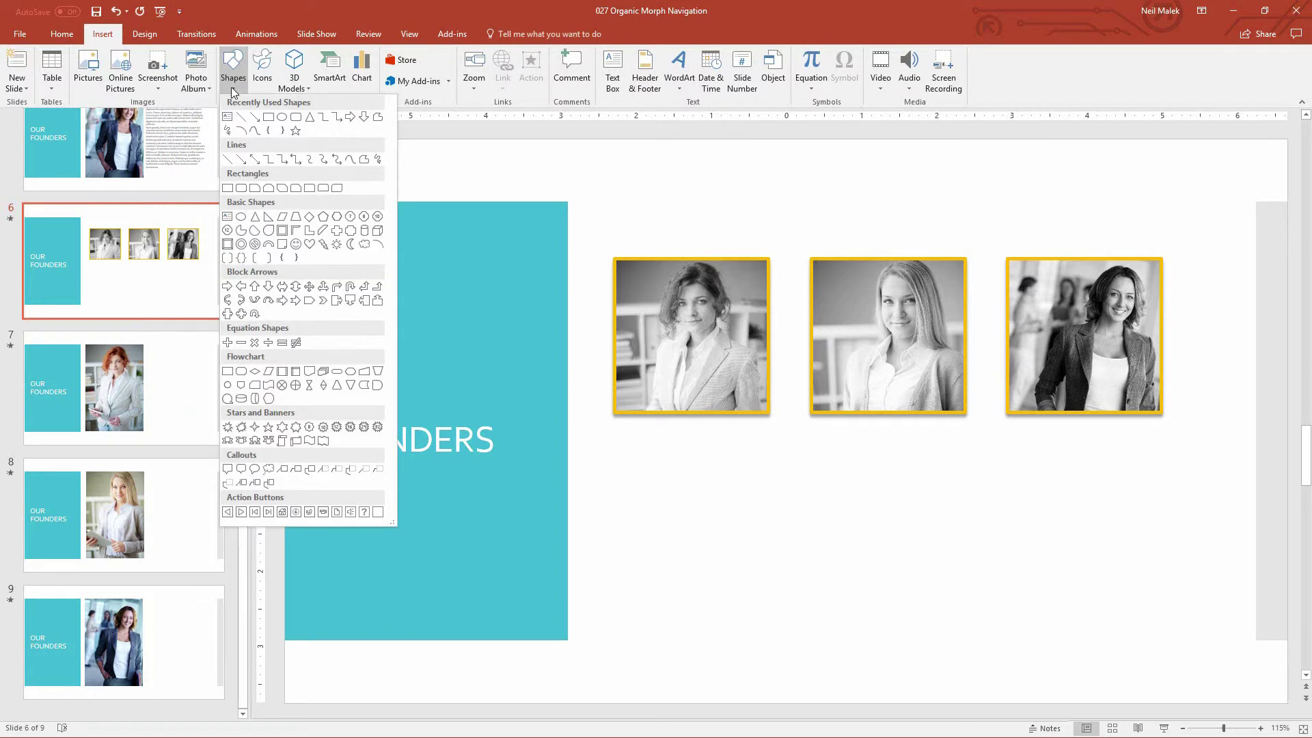
{"action": "left_click", "coordinate": [269, 117]}
{"action": "left_click_drag", "start_coordinate": [294, 220], "coordinate": [557, 630]}
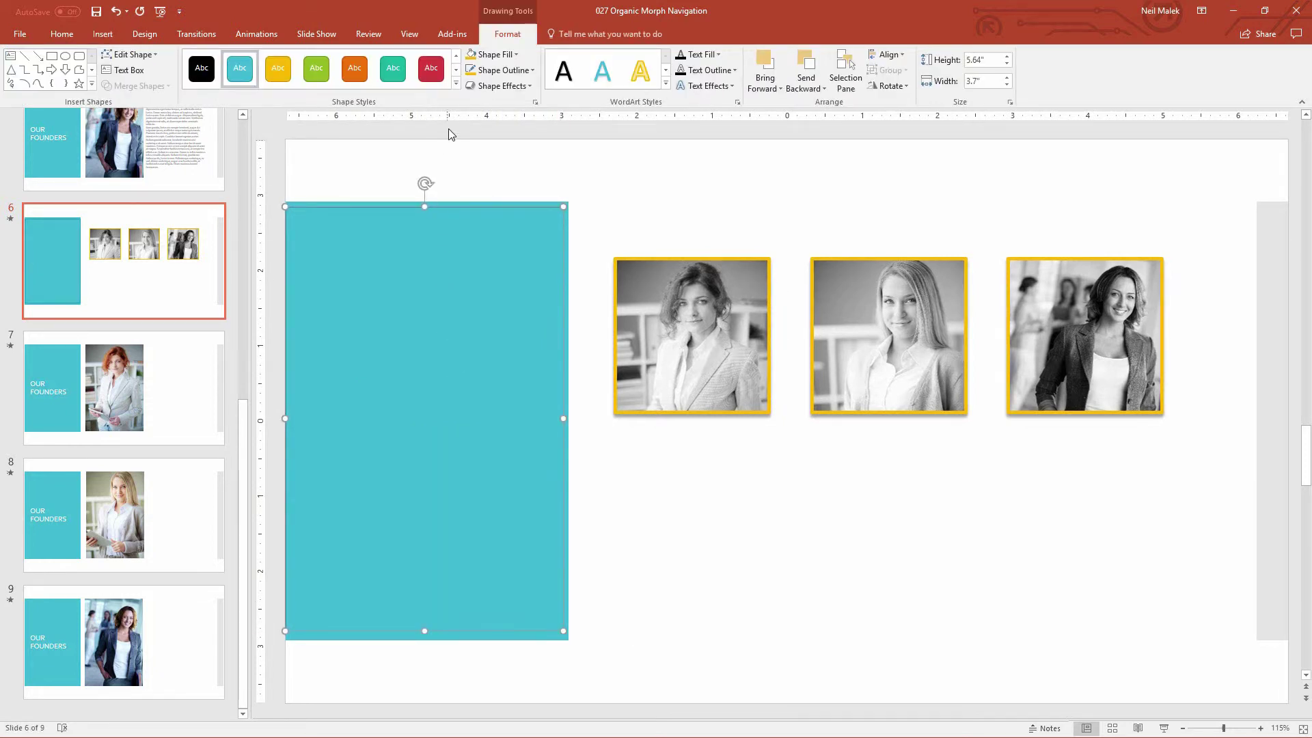
{"action": "left_click", "coordinate": [532, 70]}
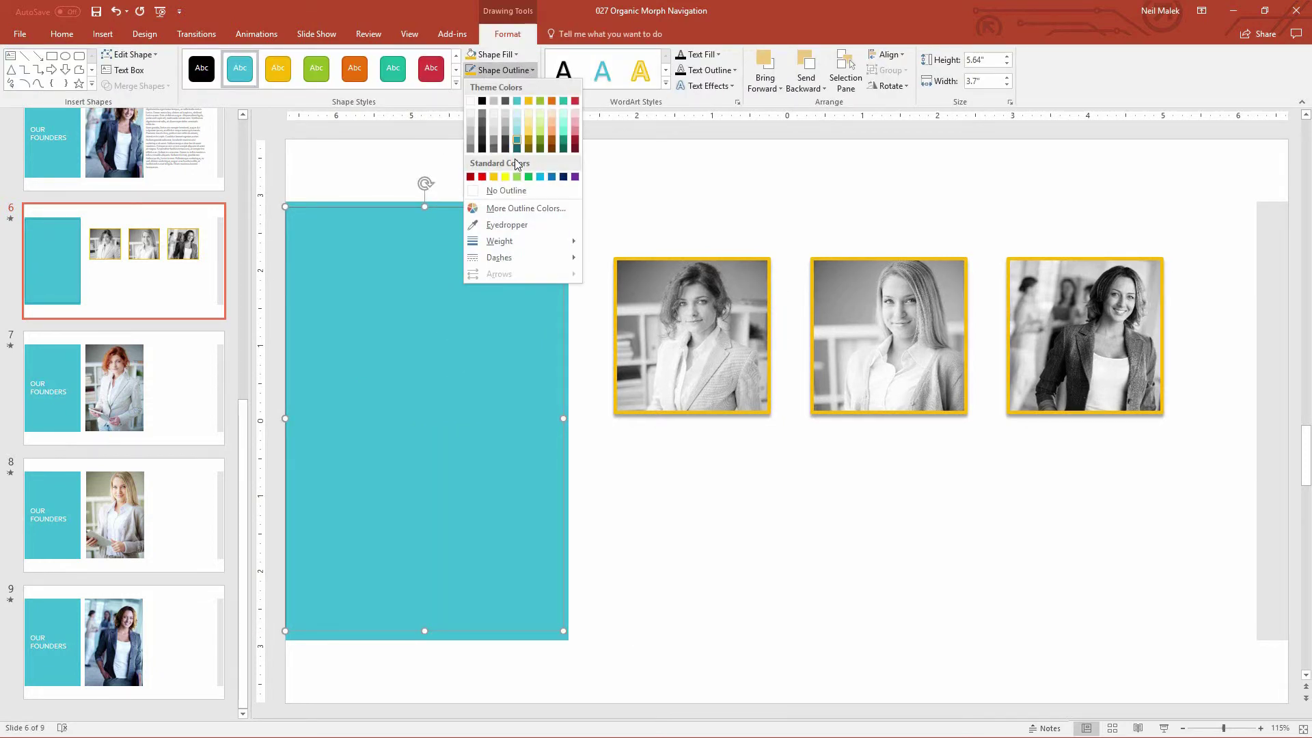
{"action": "left_click", "coordinate": [516, 194]}
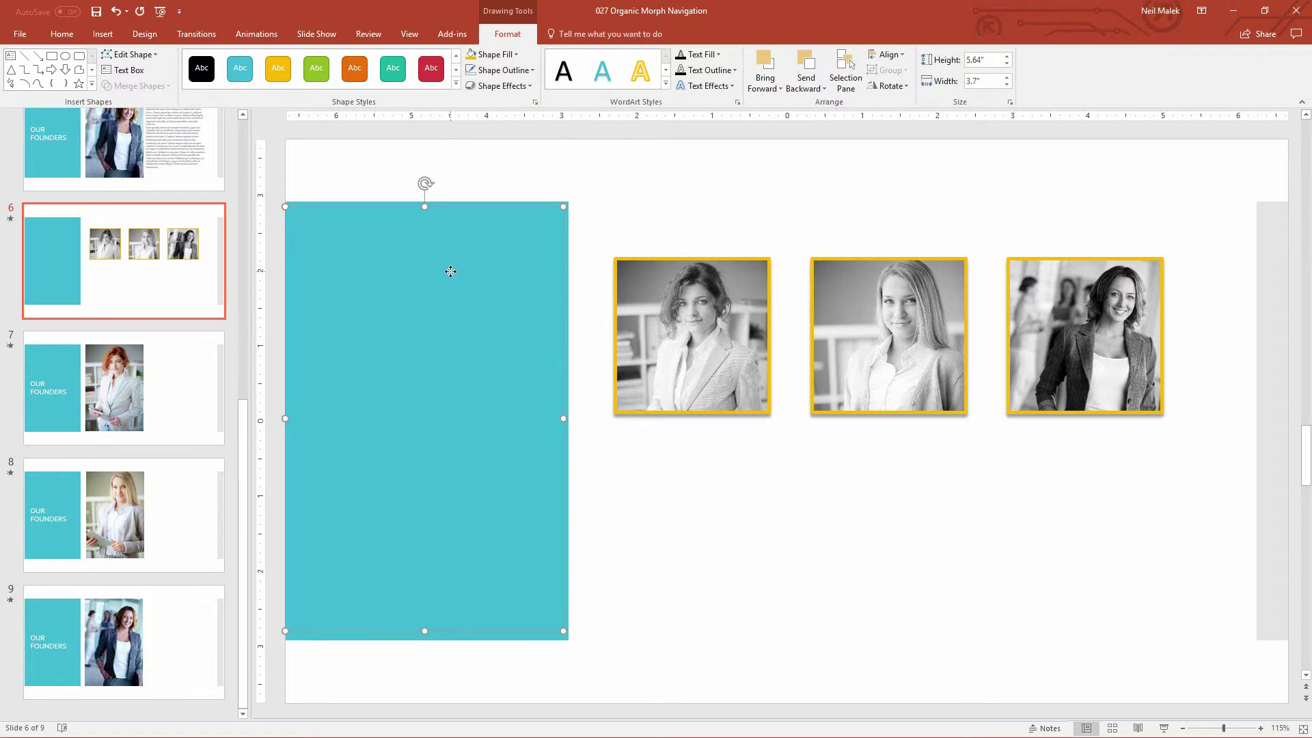
- Link the rectangle to slide 6 and send it behind the OUR FOUNDERS text
{"action": "key", "text": "ctrl+k"}
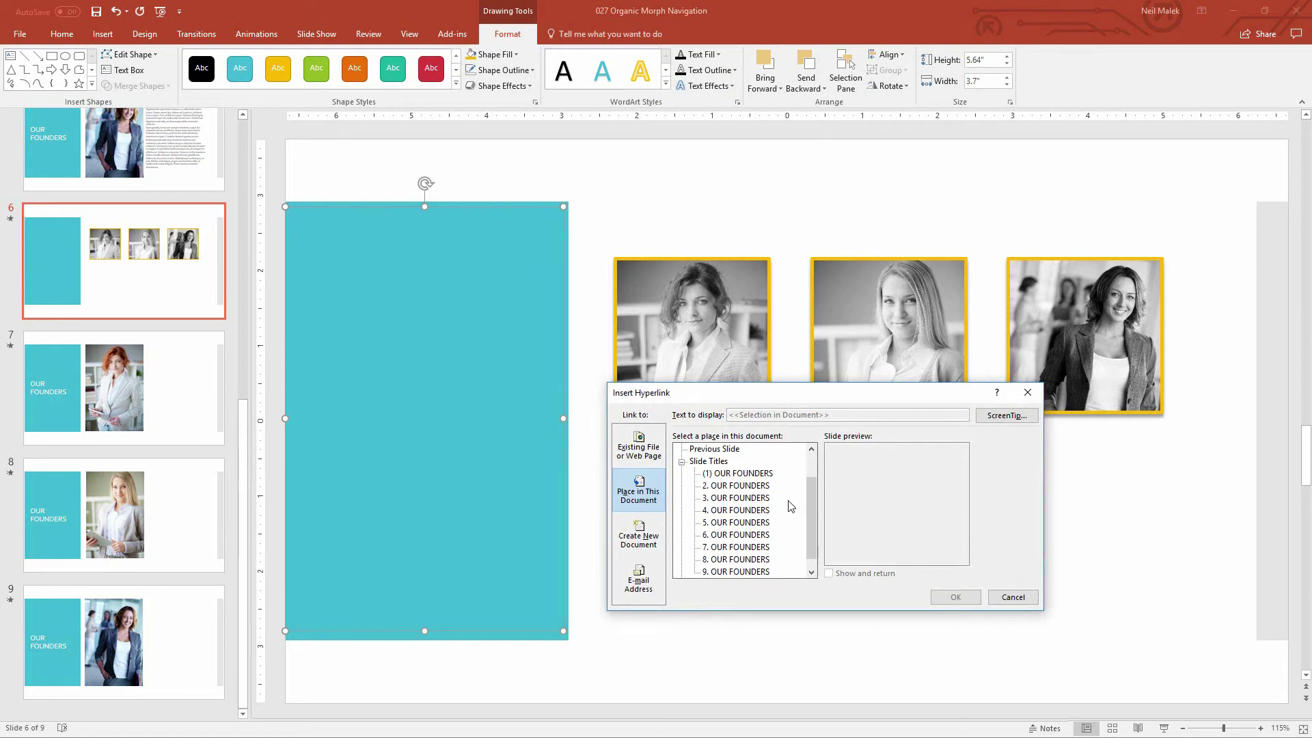
{"action": "left_click", "coordinate": [726, 536]}
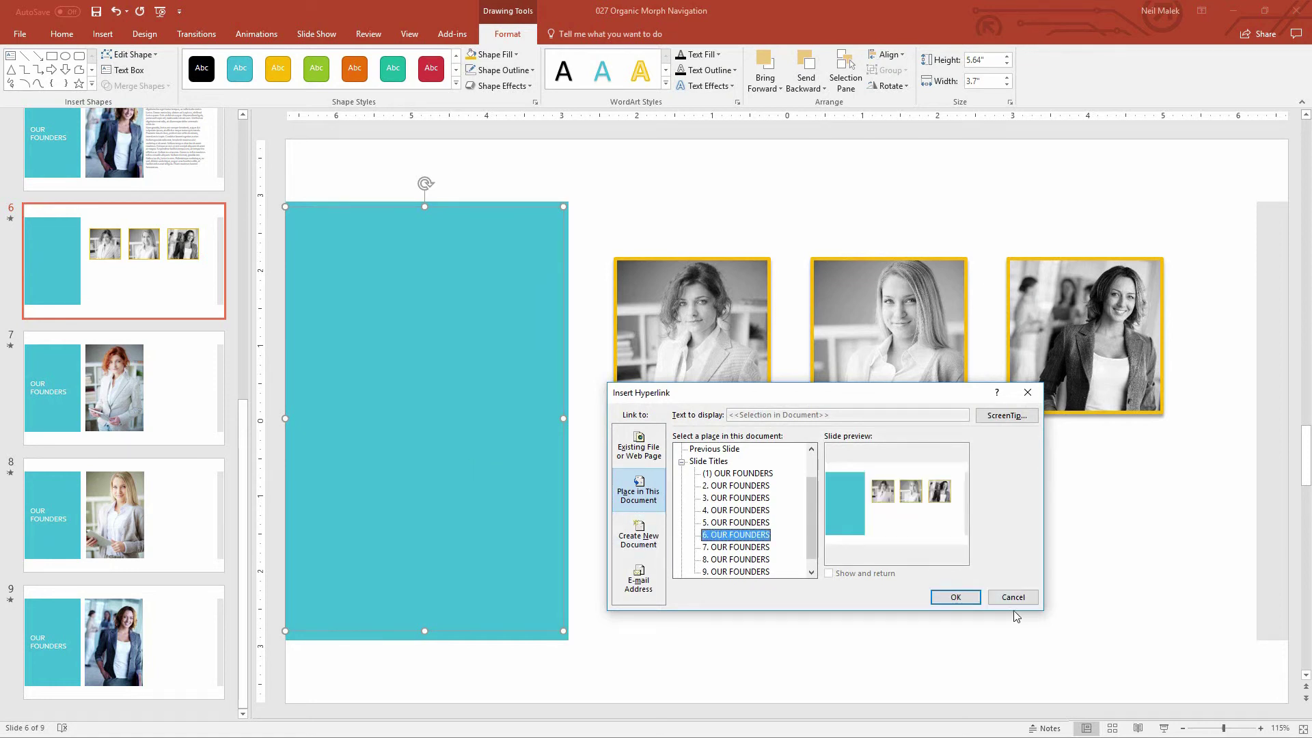
{"action": "left_click", "coordinate": [965, 599]}
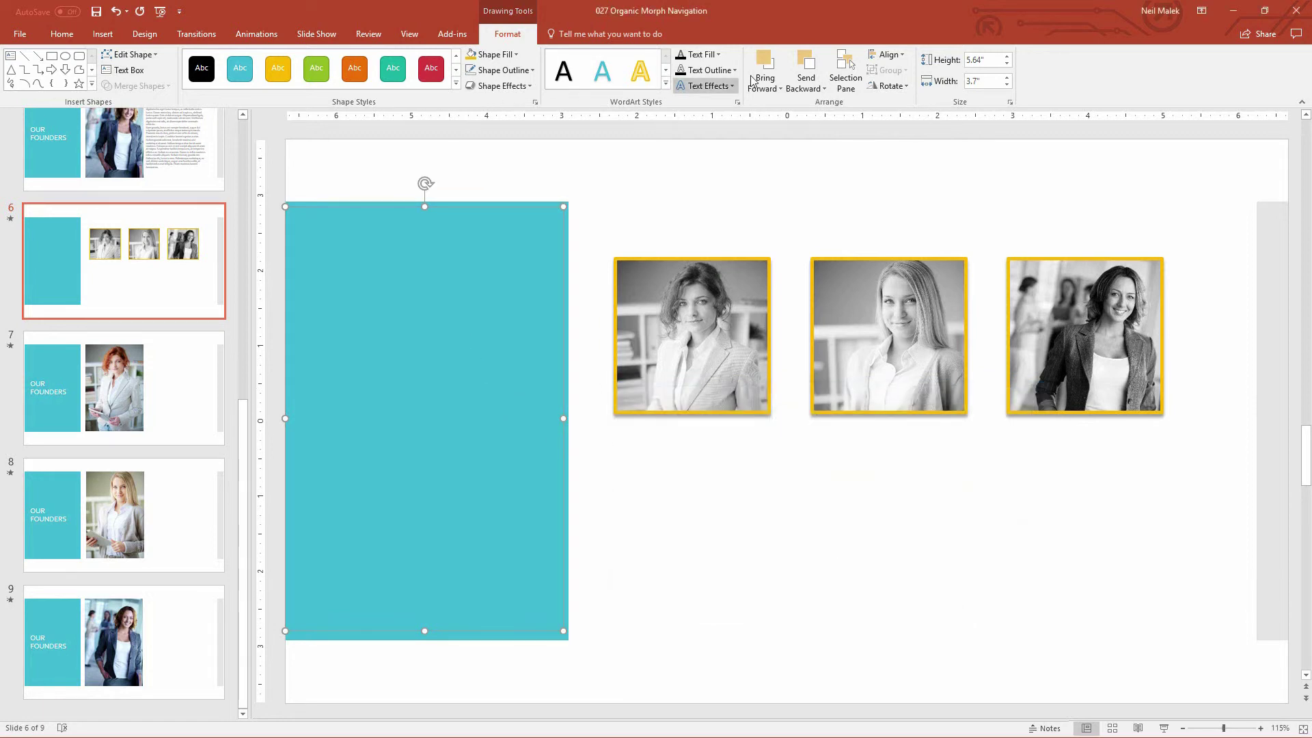
{"action": "left_click", "coordinate": [806, 85]}
{"action": "left_click", "coordinate": [831, 119]}
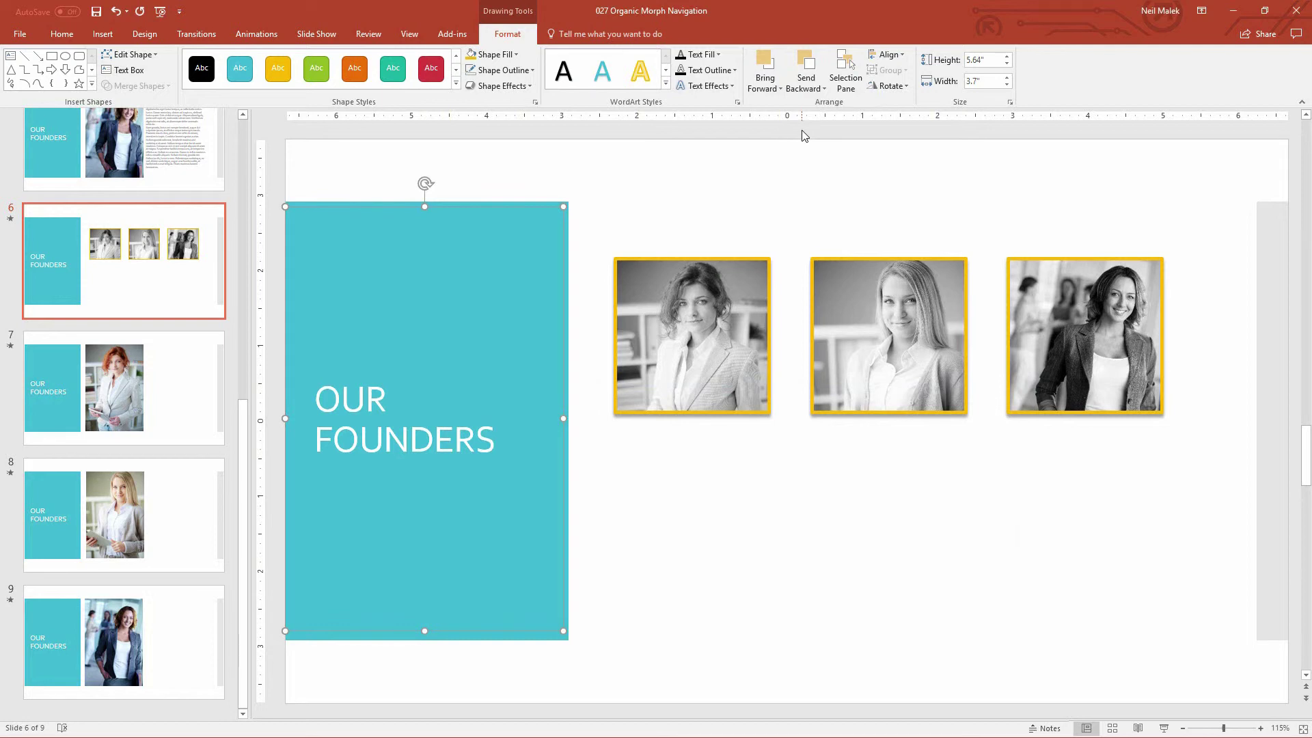
- Paste the linked rectangle onto slides 7, 8 and 9, sending each behind the OUR FOUNDERS text
{"action": "left_click", "coordinate": [123, 383]}
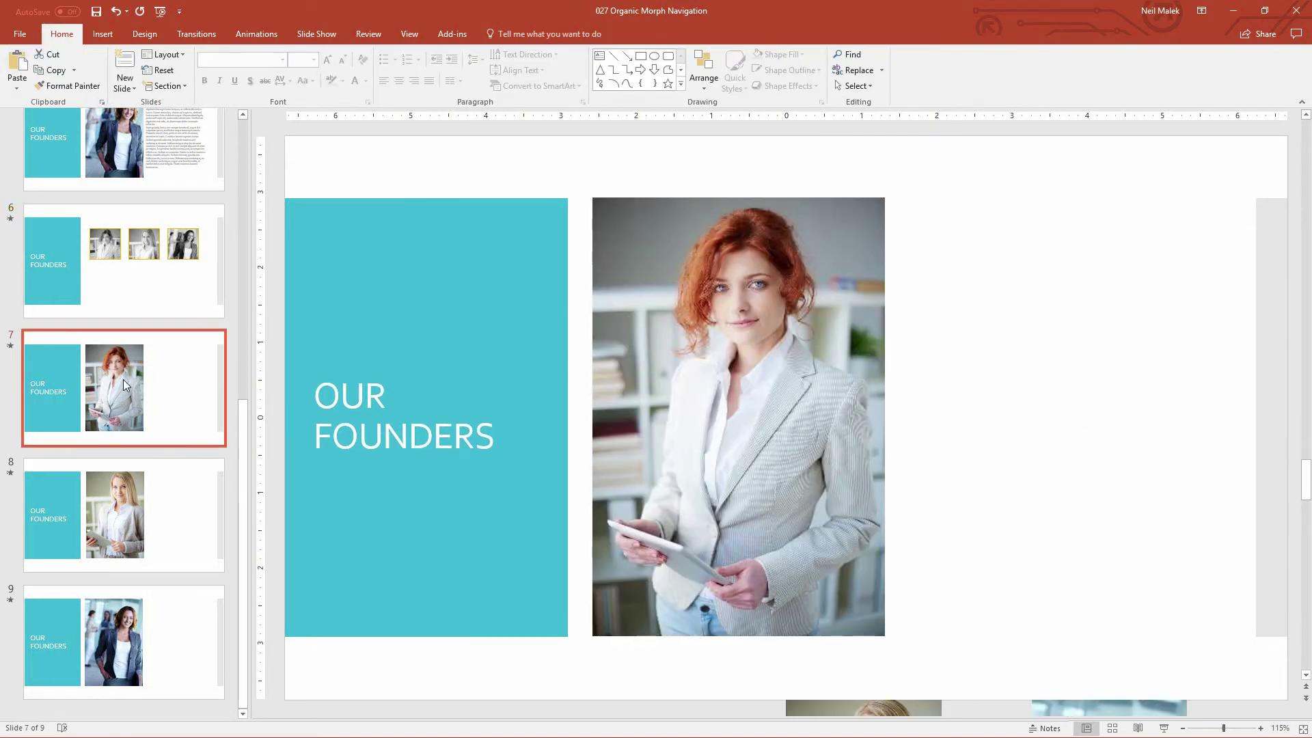
{"action": "key", "text": "ctrl+v"}
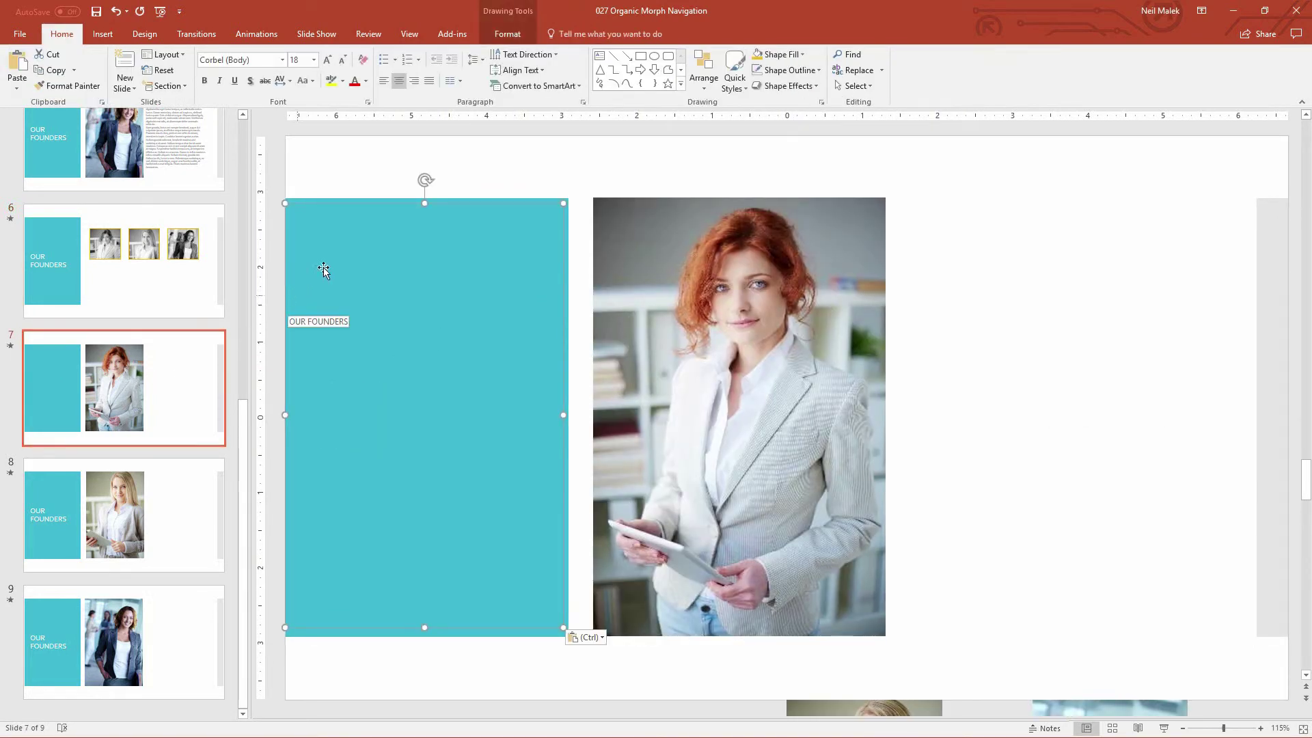
{"action": "left_click", "coordinate": [694, 92]}
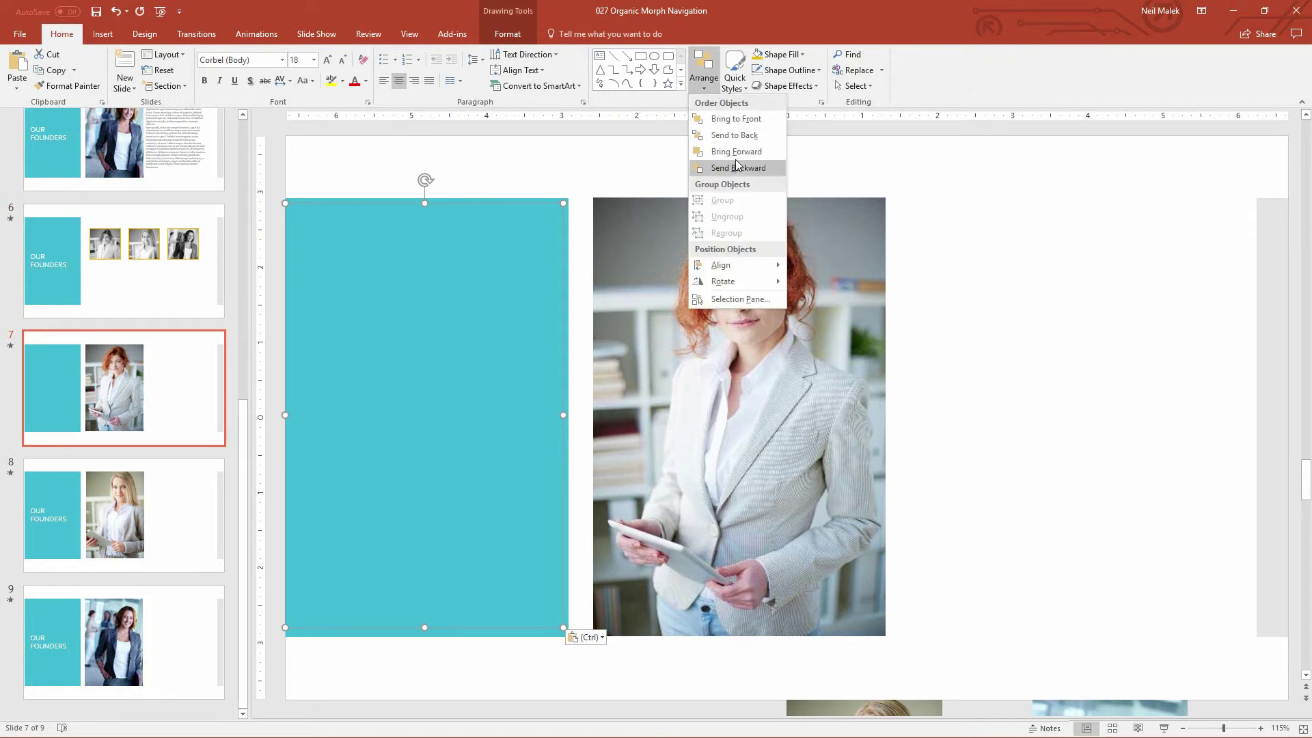
{"action": "left_click", "coordinate": [734, 136]}
{"action": "left_click", "coordinate": [138, 502]}
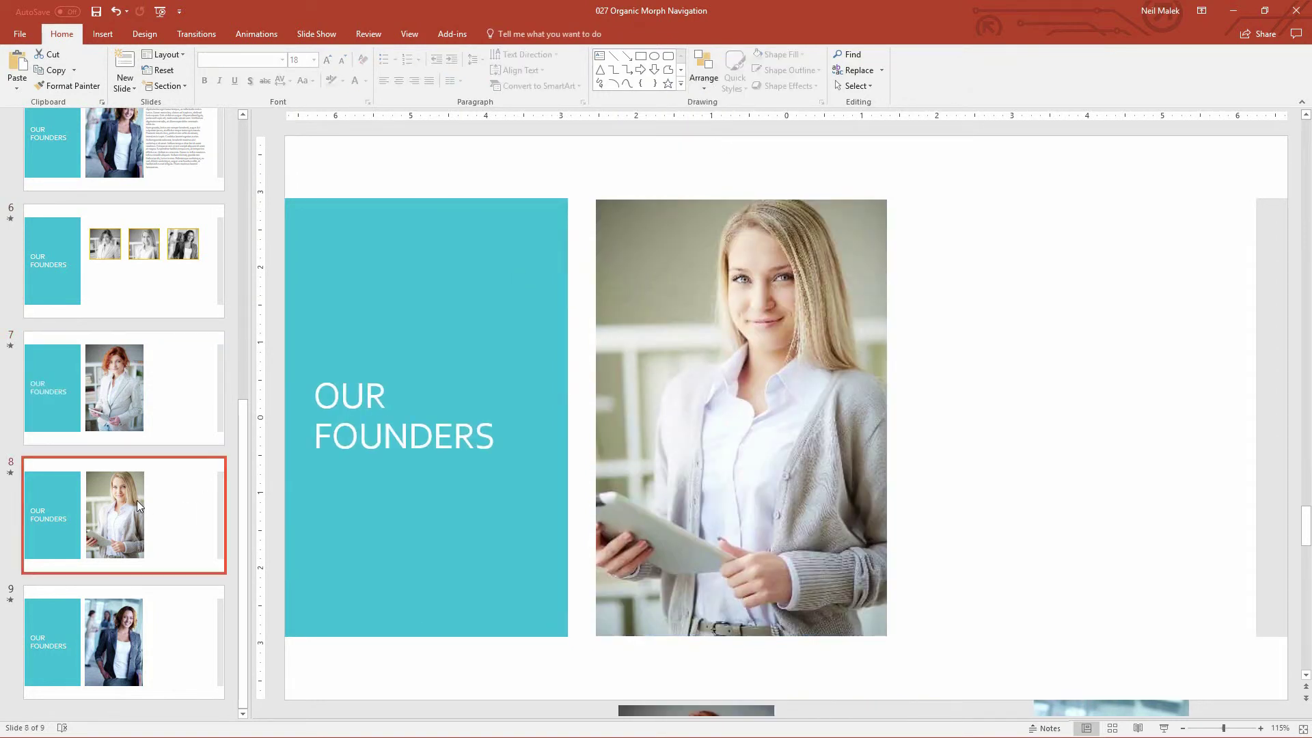
{"action": "key", "text": "ctrl+v"}
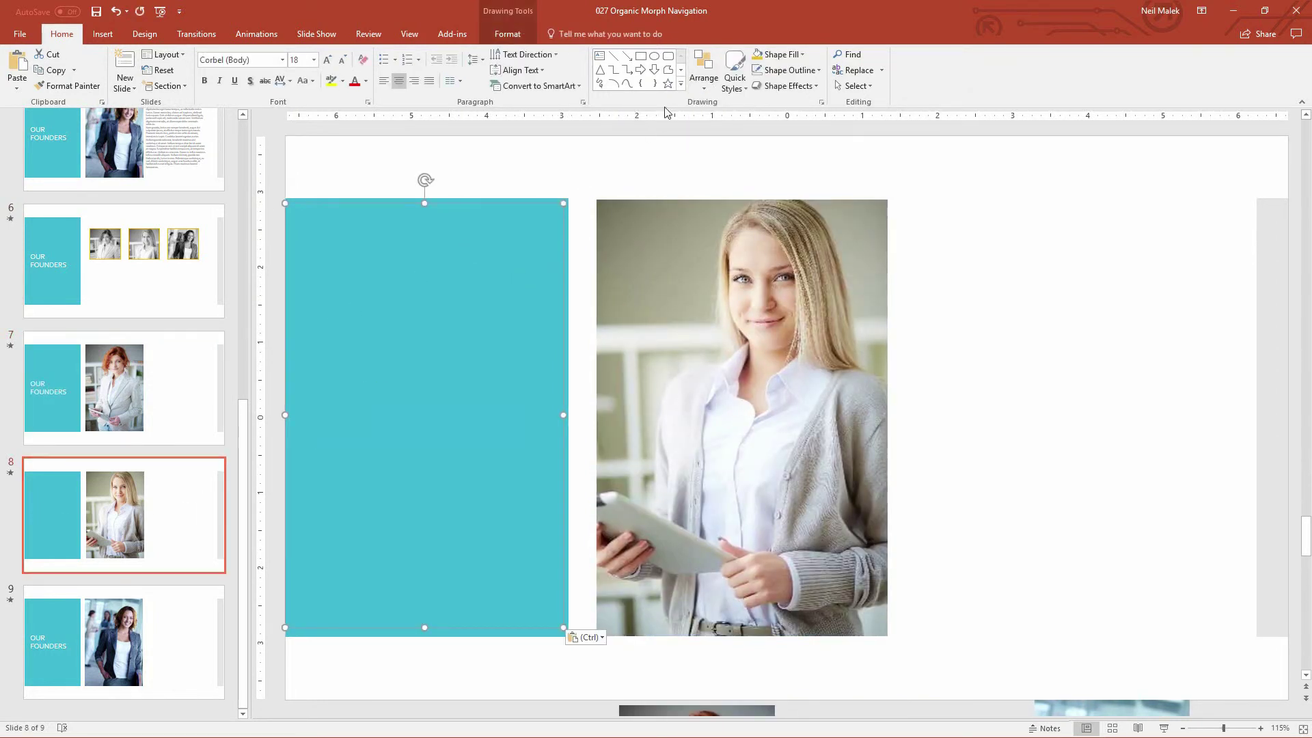
{"action": "left_click", "coordinate": [716, 87]}
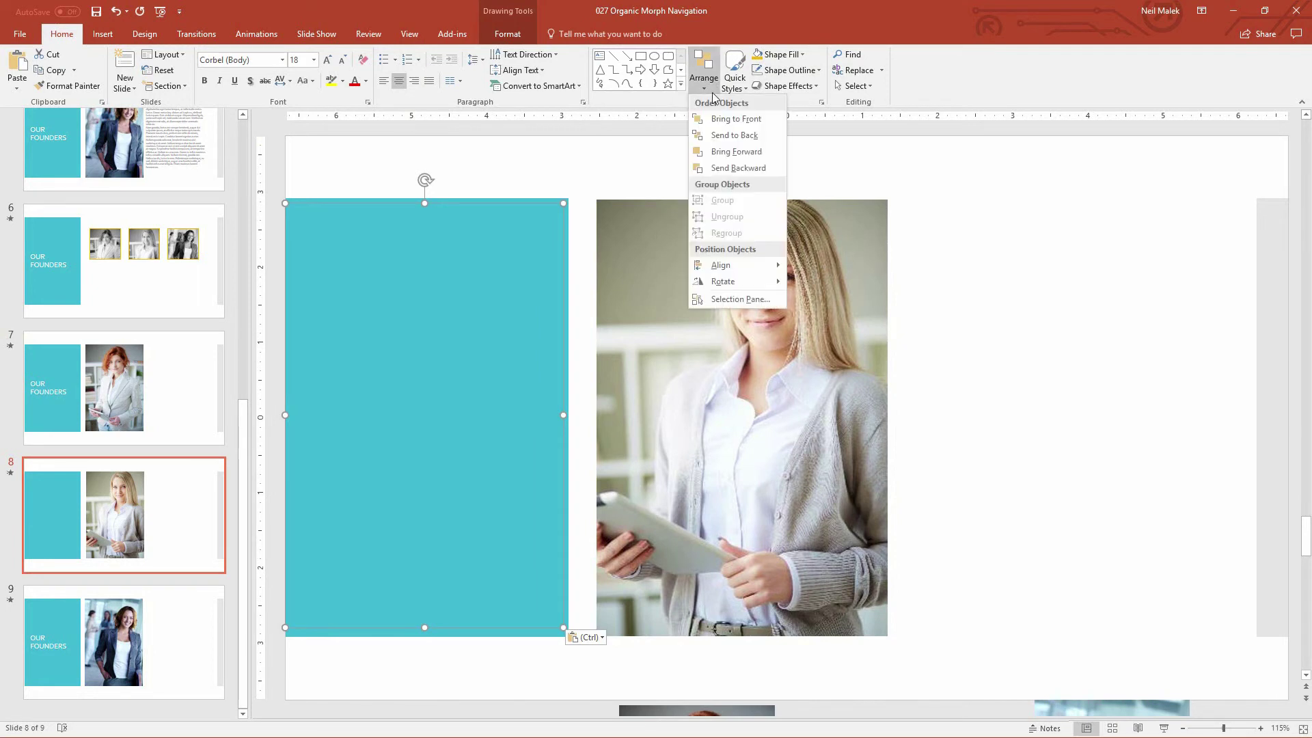
{"action": "left_click", "coordinate": [725, 136]}
{"action": "left_click", "coordinate": [130, 662]}
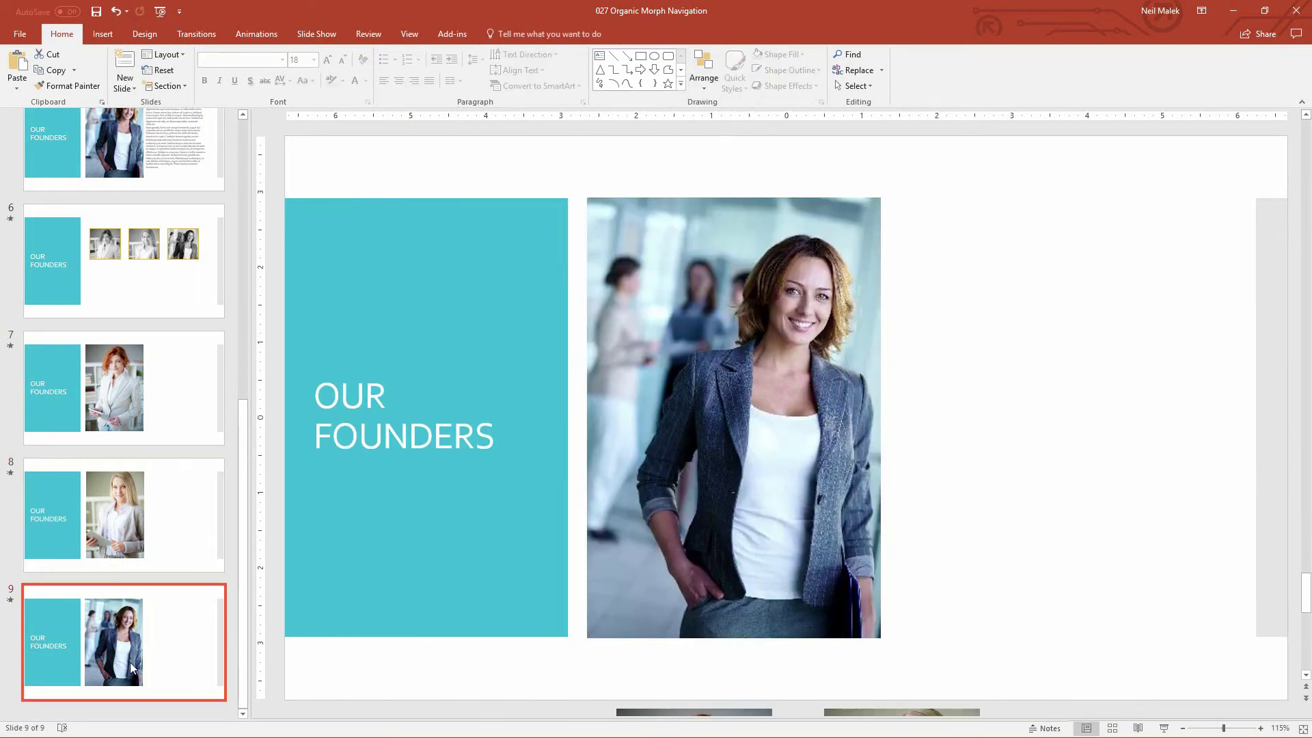
{"action": "key", "text": "ctrl+v"}
{"action": "left_click", "coordinate": [704, 81]}
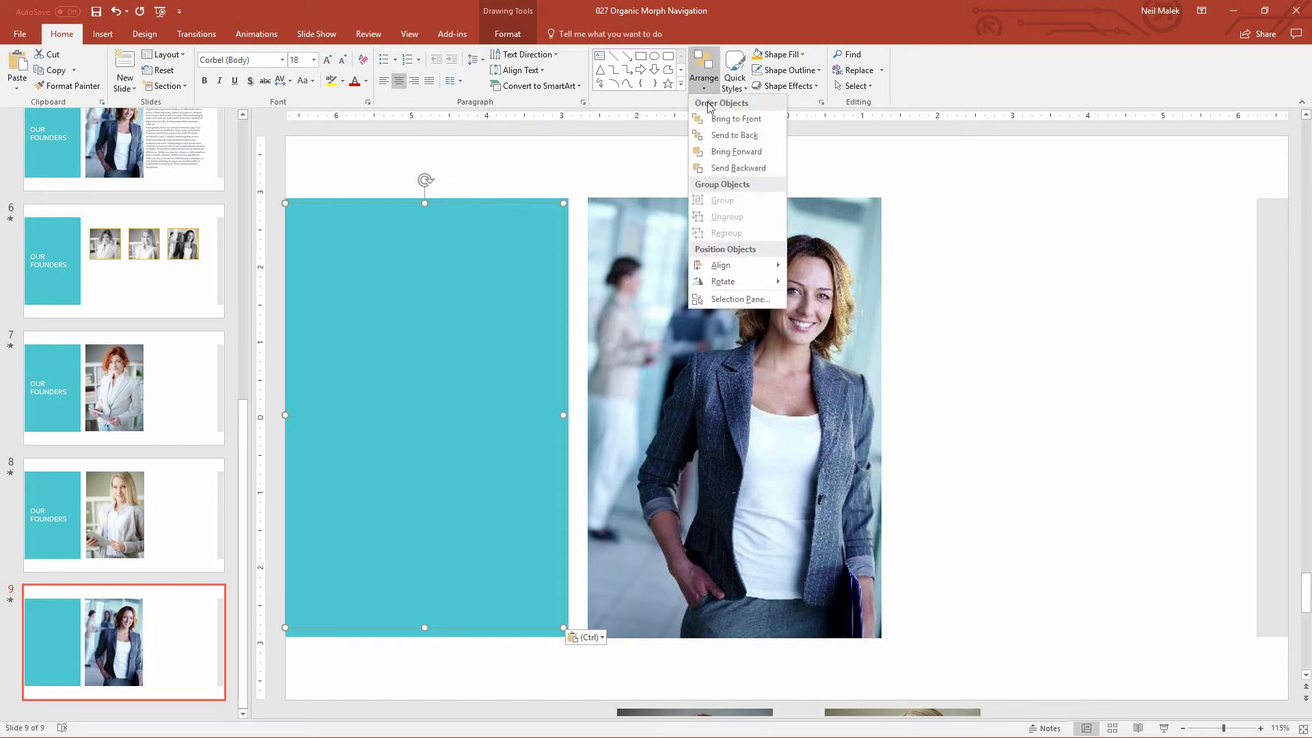
{"action": "left_click", "coordinate": [735, 135]}
{"action": "left_click", "coordinate": [155, 245]}
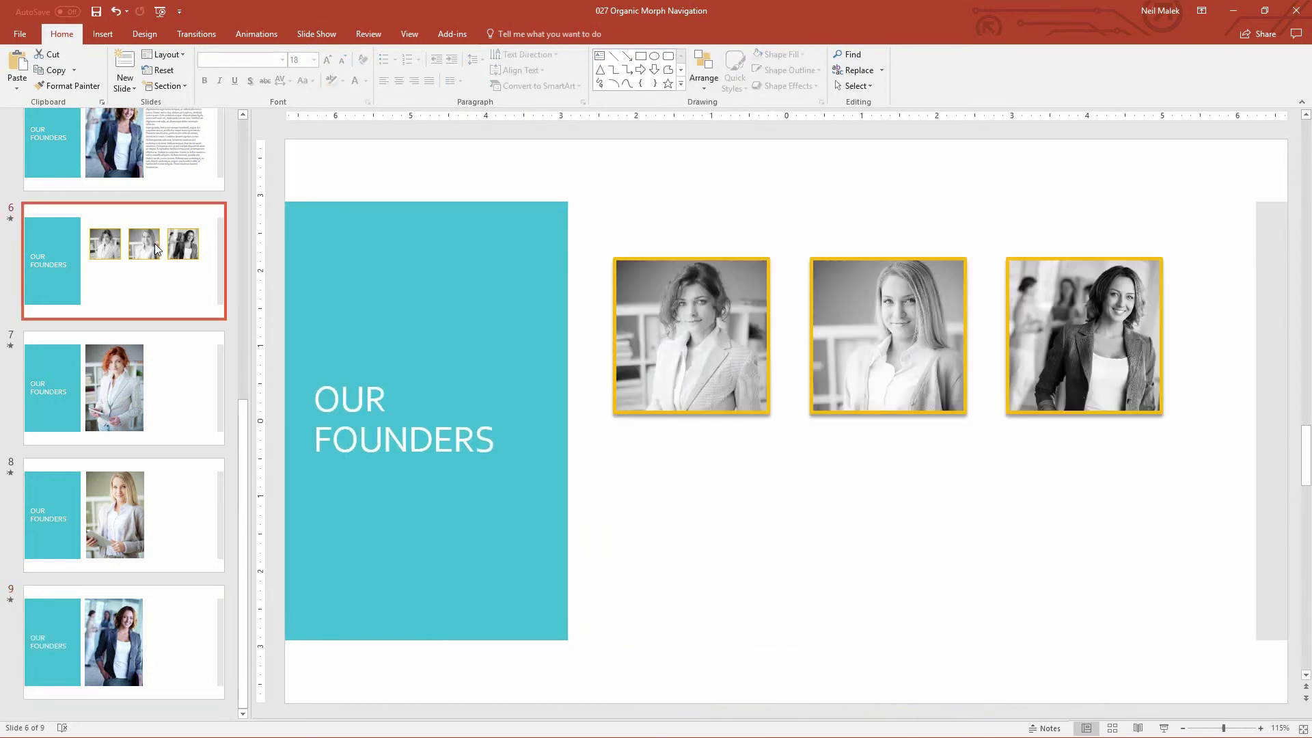